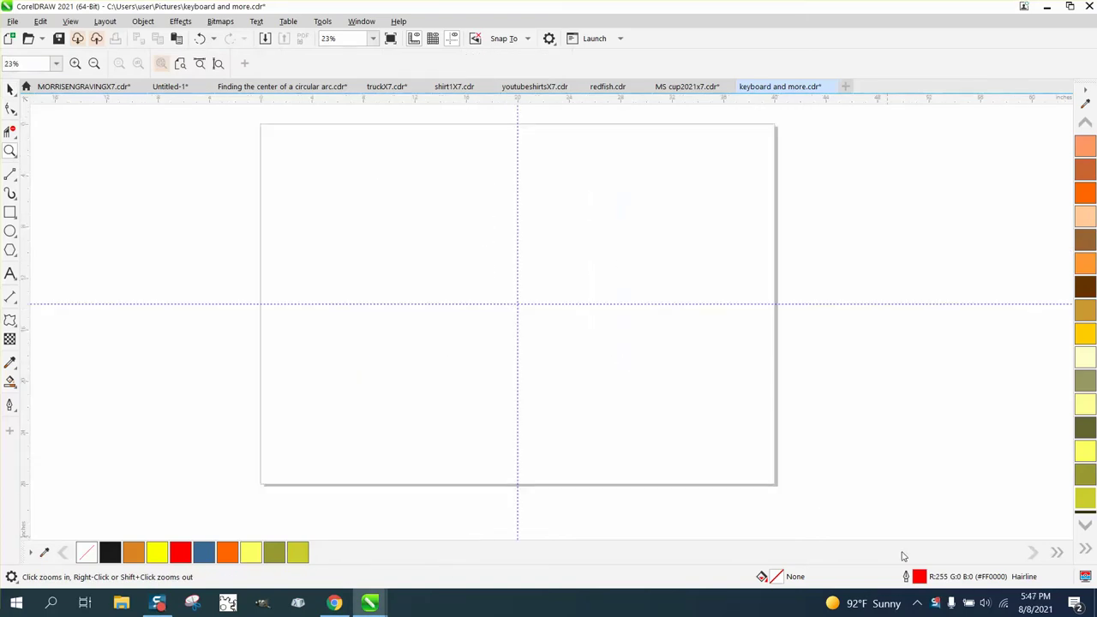
# Mute the computer's sound and draw a rough circle with the Ellipse tool
pyautogui.click(985, 603)
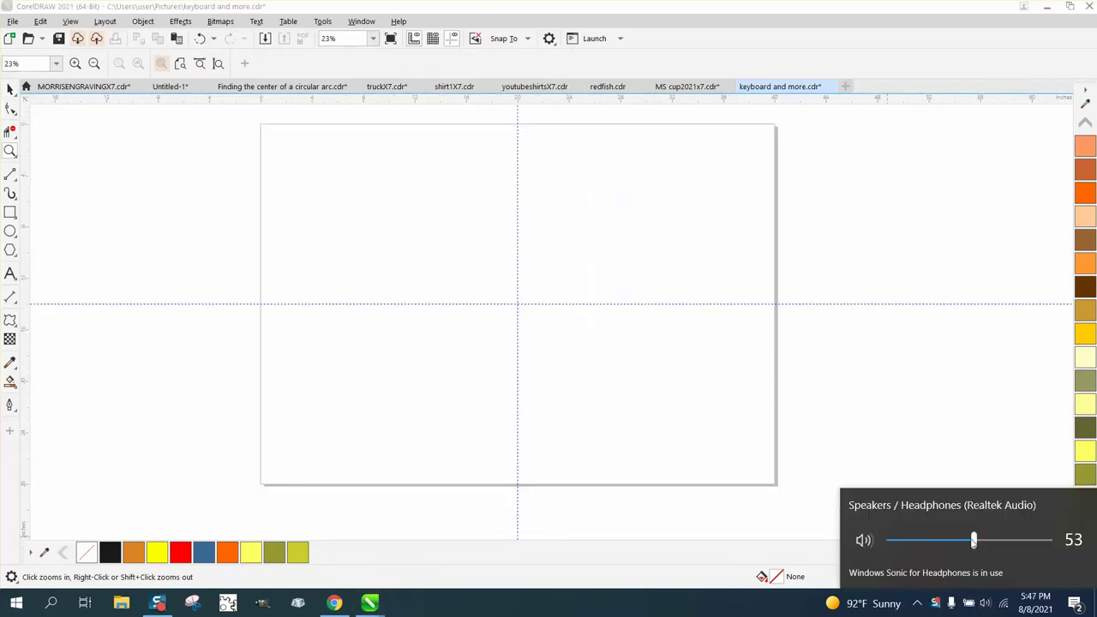
pyautogui.moveTo(974, 540); pyautogui.dragTo(889, 540)
pyautogui.click(9, 232)
pyautogui.moveTo(632, 215); pyautogui.dragTo(394, 432)
# Size the circle to 20 x 20 inches and position it at X 20, Y -14
pyautogui.click(147, 58)
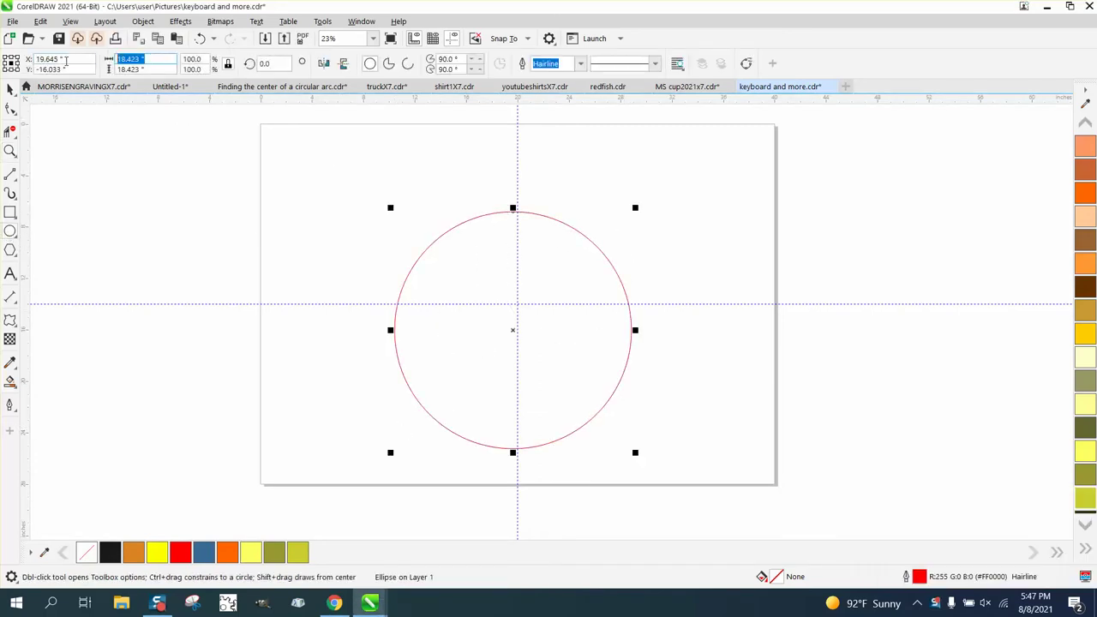
pyautogui.write('20')
pyautogui.press('Return')
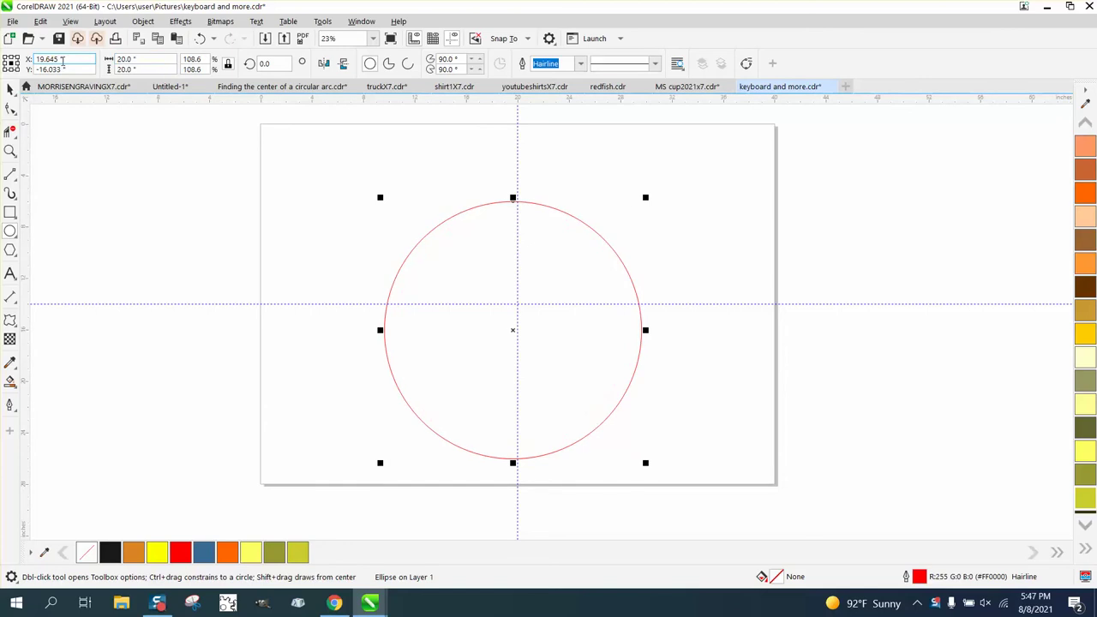
pyautogui.write('20')
pyautogui.press('Tab')
pyautogui.write('-14')
pyautogui.press('Return')
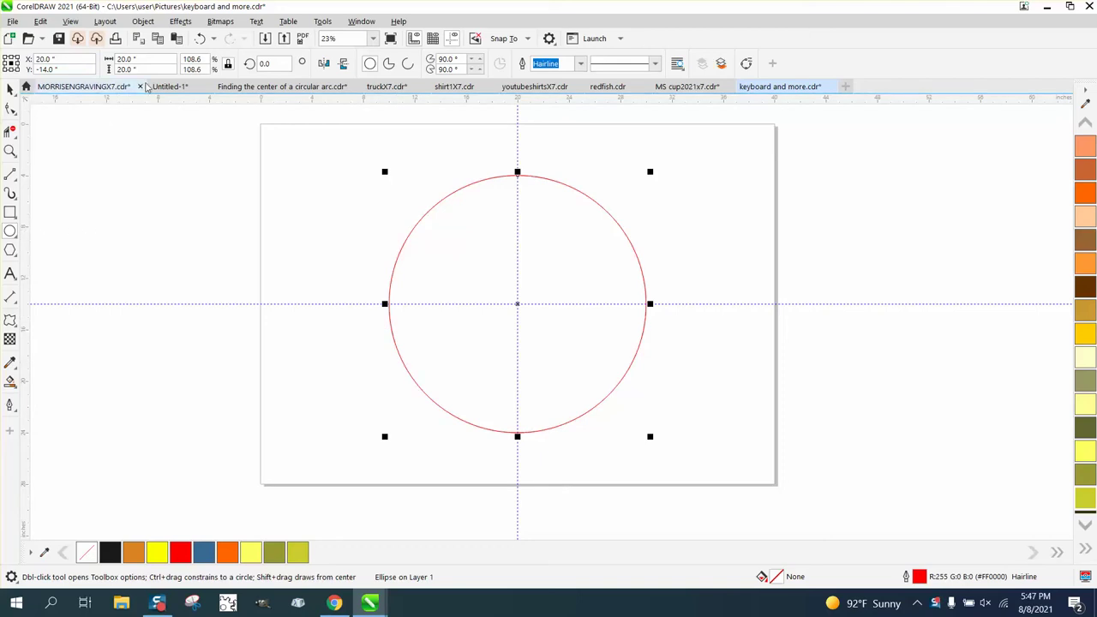
# Enter a width of 22 to create a concentric 22-inch copy of the circle
pyautogui.moveTo(153, 58); pyautogui.dragTo(106, 58)
pyautogui.write('22')
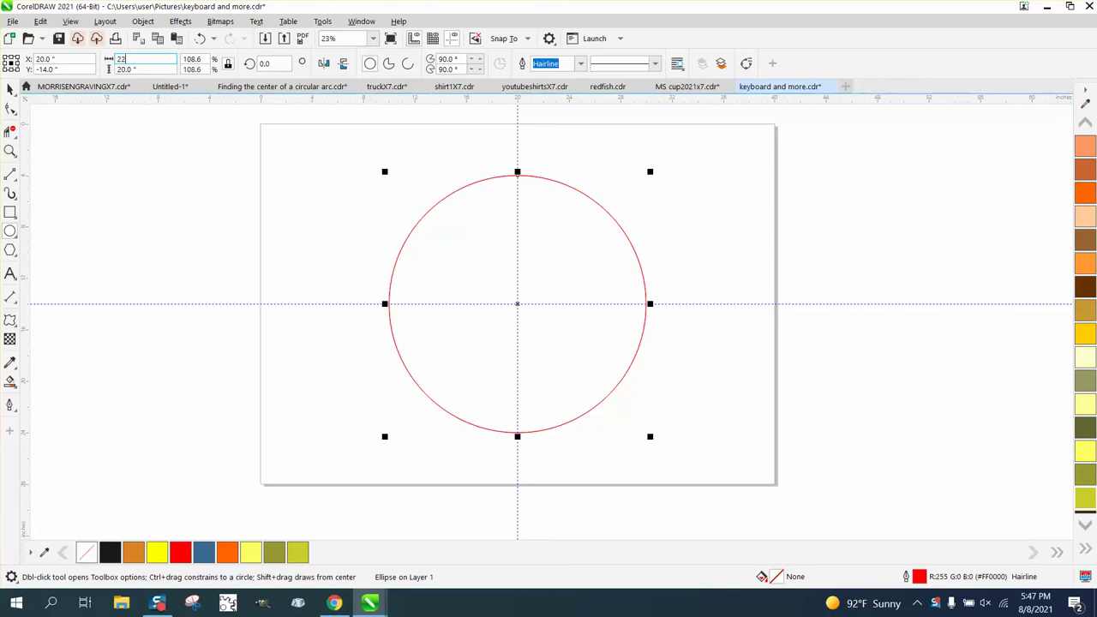
pyautogui.press('Return')
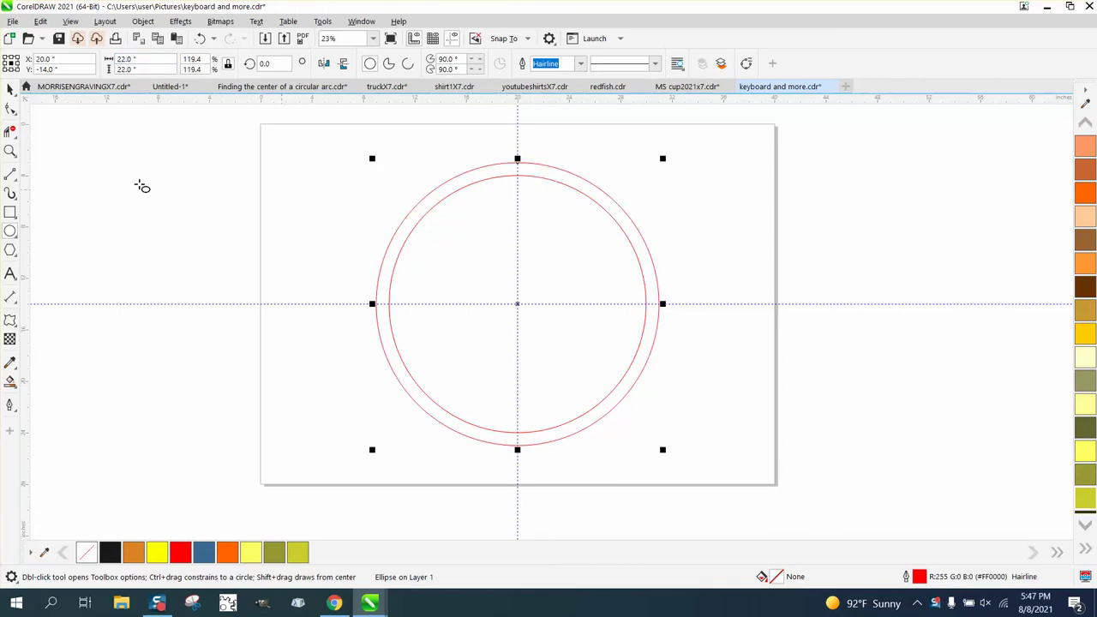
# Group both circles and move the pair off the page to the right
pyautogui.click(11, 88)
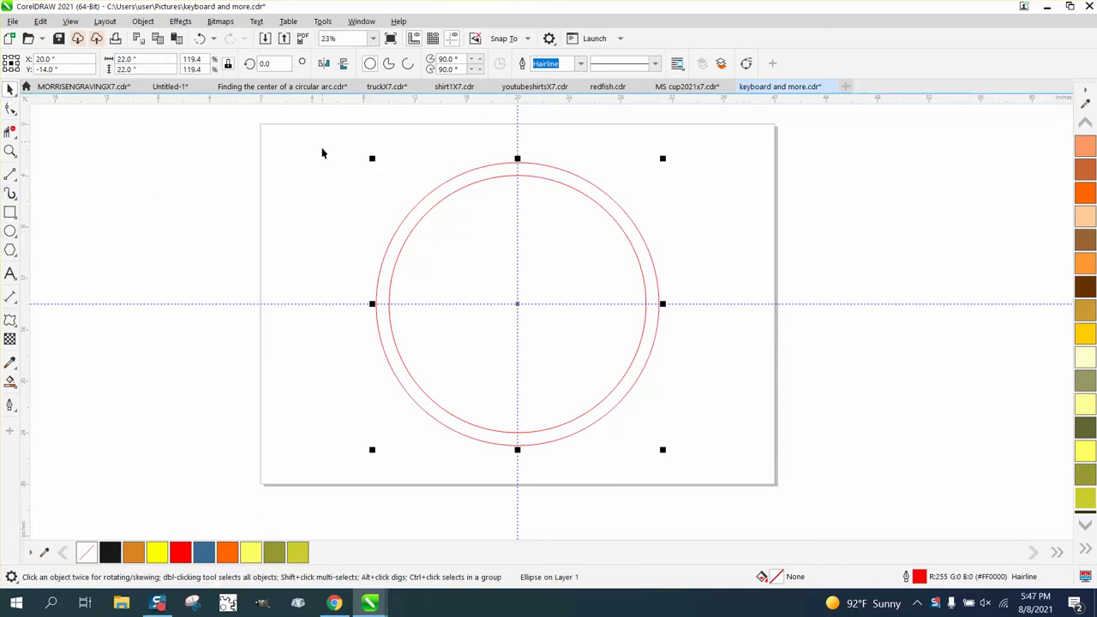
pyautogui.moveTo(321, 149); pyautogui.dragTo(756, 500)
pyautogui.hotkey('ctrl', 'g')
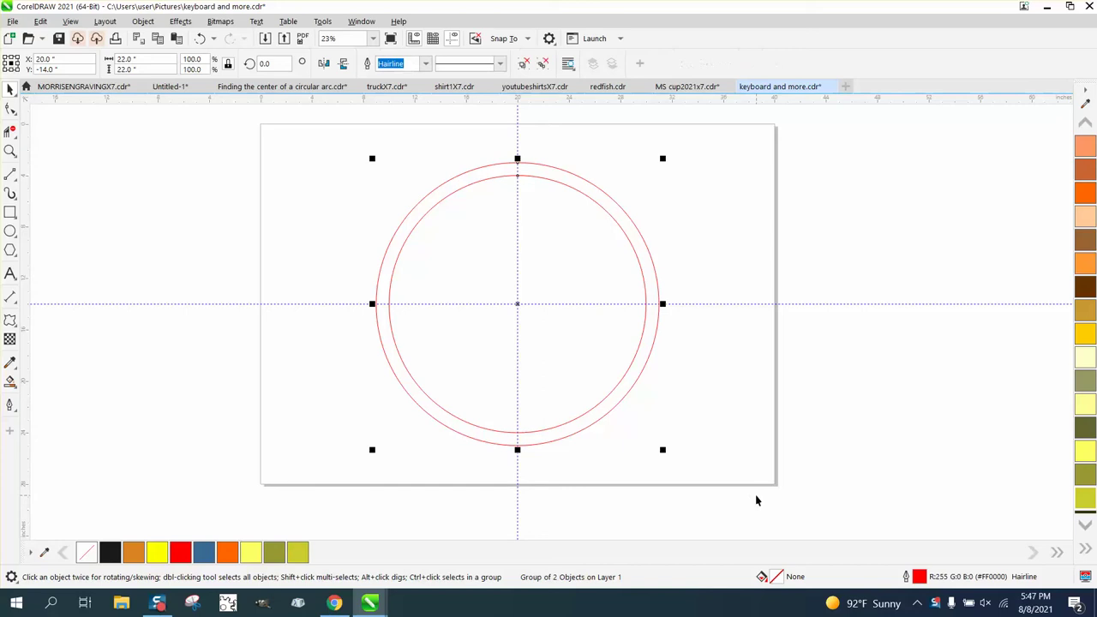
pyautogui.moveTo(519, 319); pyautogui.dragTo(927, 325)
# Draw a long vertical two-point line and centre it on the page
pyautogui.click(10, 174)
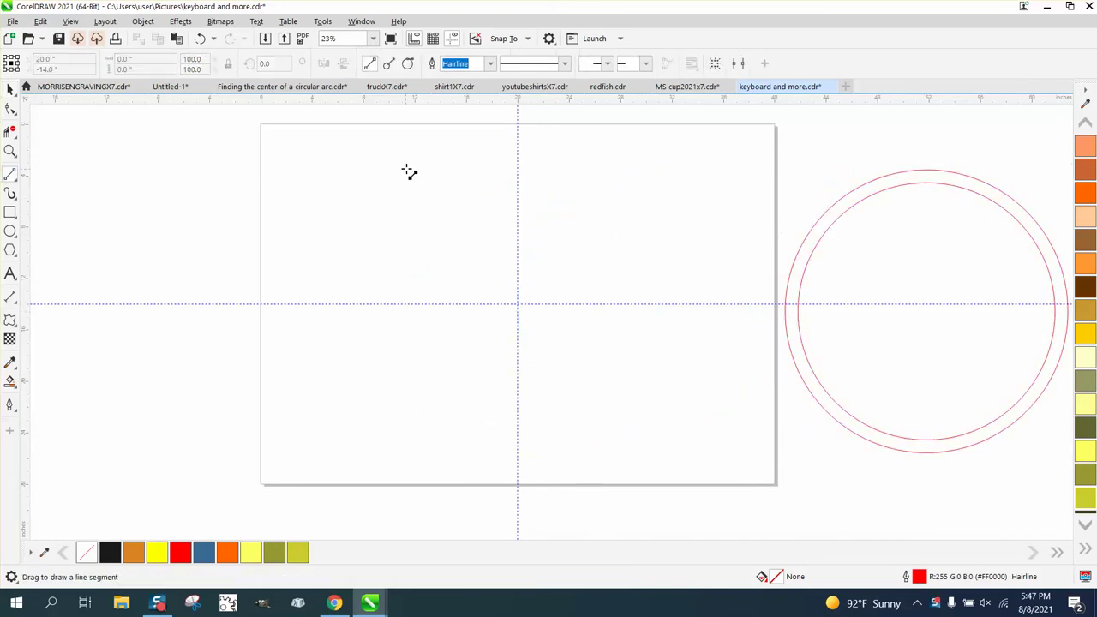
pyautogui.moveTo(430, 153)
pyautogui.mouseDown()
pyautogui.moveTo(408, 264)
pyautogui.moveTo(406, 465)
pyautogui.mouseUp()
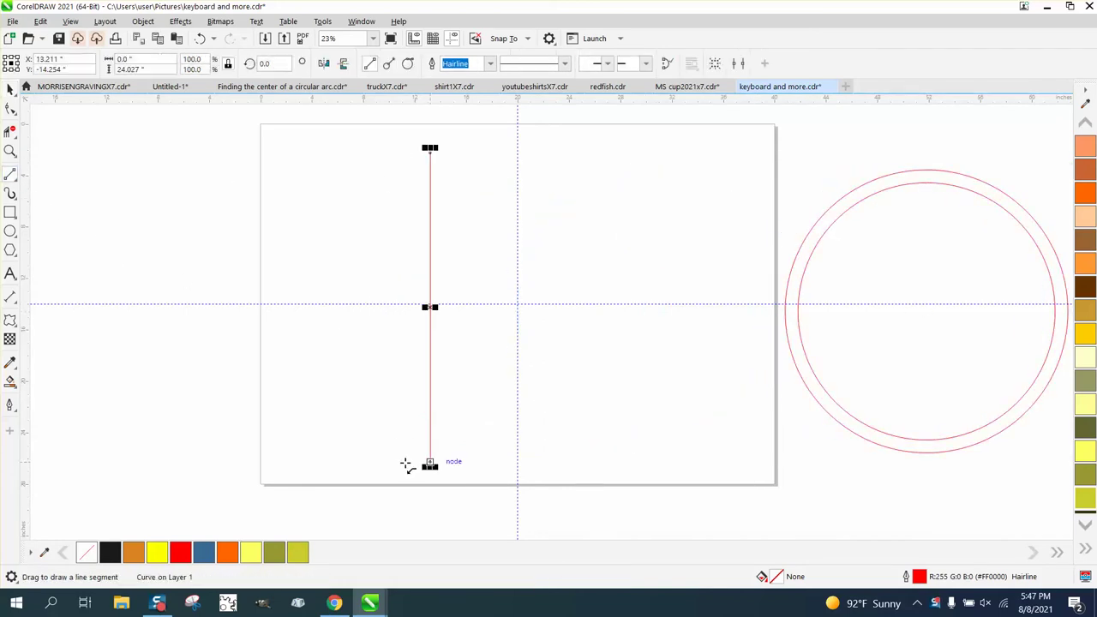
pyautogui.press('p')
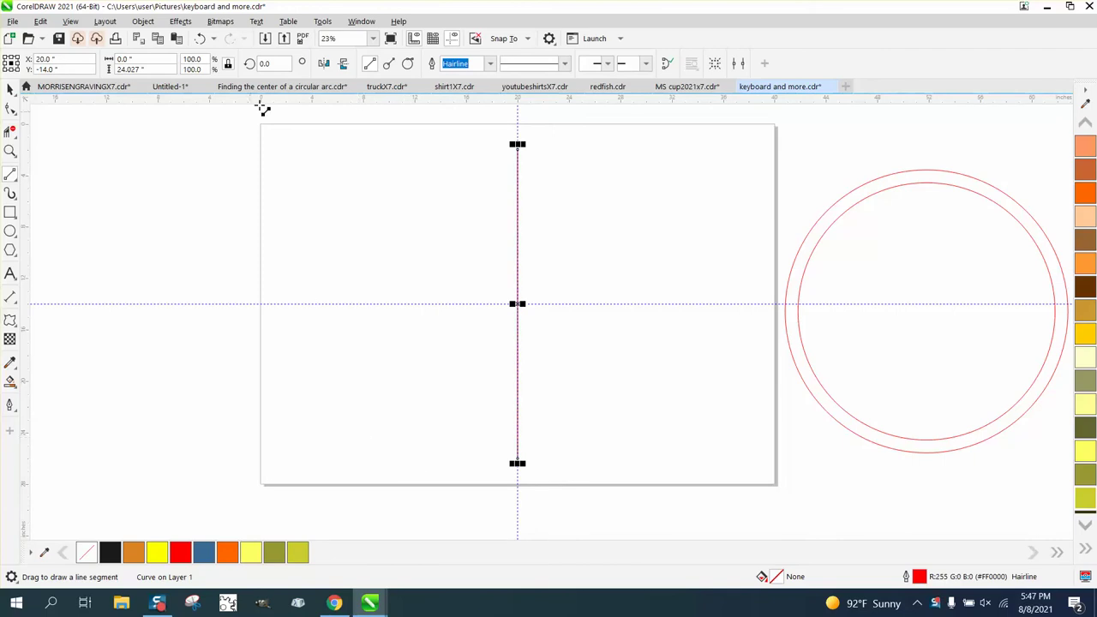
# Duplicate the line in 5° rotated copies up to 175°, forming a starburst
pyautogui.click(267, 63)
pyautogui.write('5')
pyautogui.press('Return')
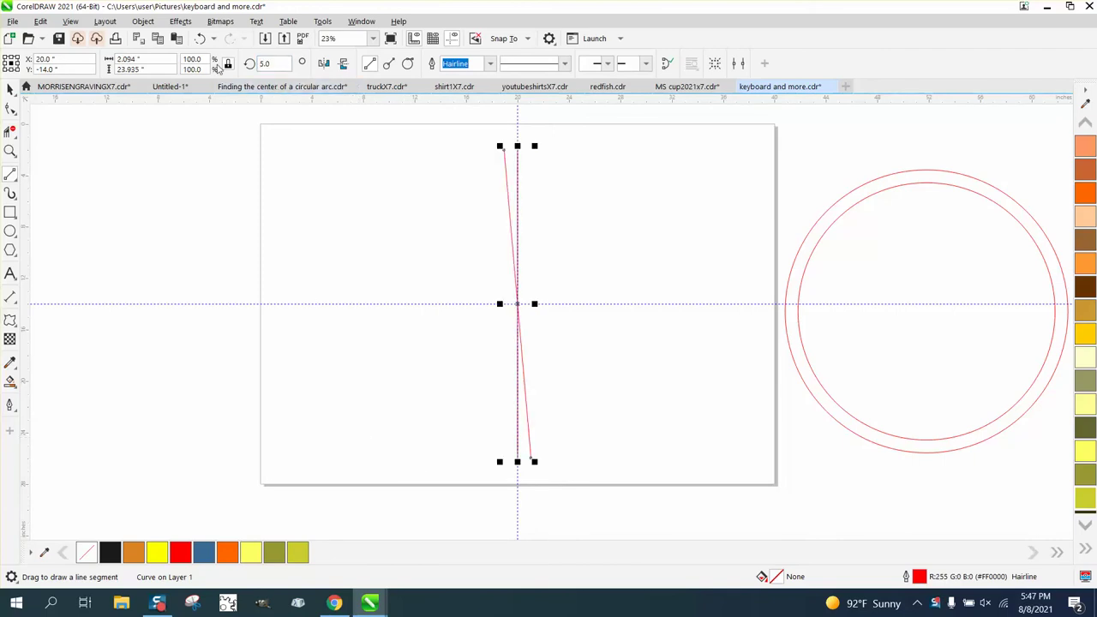
pyautogui.hotkey('ctrl', 'r')
pyautogui.hotkey('ctrl', 'r')
pyautogui.hotkey('ctrl', 'r')
pyautogui.hotkey('ctrl', 'r')
pyautogui.hotkey('ctrl', 'r')
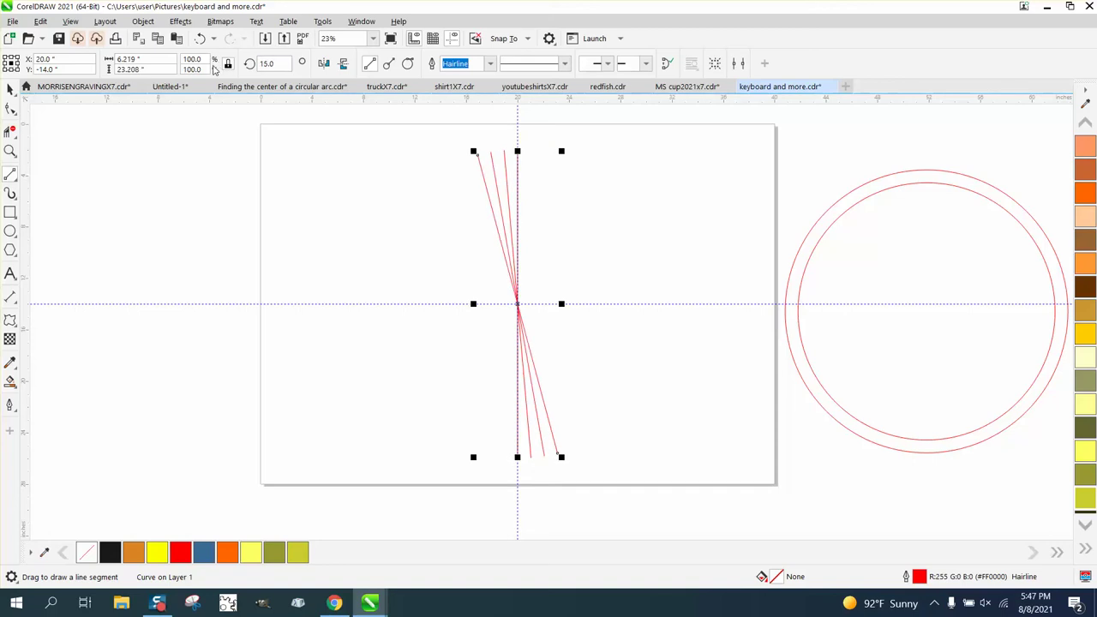
pyautogui.hotkey('ctrl', 'r')
pyautogui.hotkey('ctrl', 'r')
pyautogui.hotkey('ctrl', 'r')
pyautogui.hotkey('ctrl', 'r')
pyautogui.hotkey('ctrl', 'r')
pyautogui.hotkey('ctrl', 'r')
pyautogui.hotkey('ctrl', 'r')
pyautogui.hotkey('ctrl', 'r')
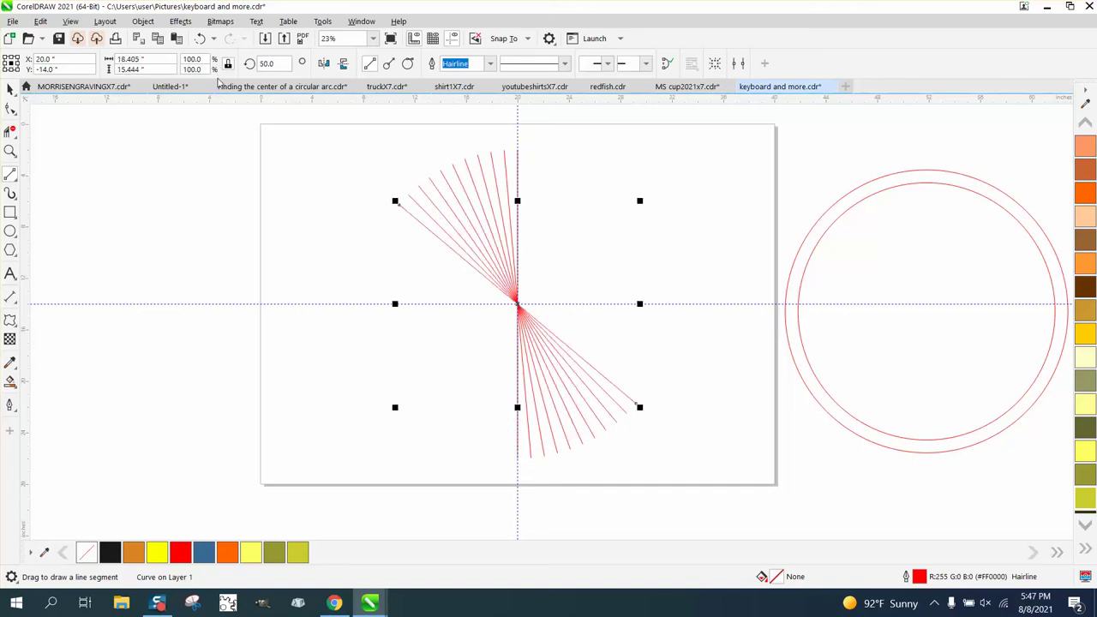
pyautogui.hotkey('ctrl', 'r')
pyautogui.hotkey('ctrl', 'r')
pyautogui.hotkey('ctrl', 'r')
pyautogui.hotkey('ctrl', 'r')
pyautogui.hotkey('ctrl', 'r')
pyautogui.hotkey('ctrl', 'r')
pyautogui.hotkey('ctrl', 'r')
pyautogui.hotkey('ctrl', 'r')
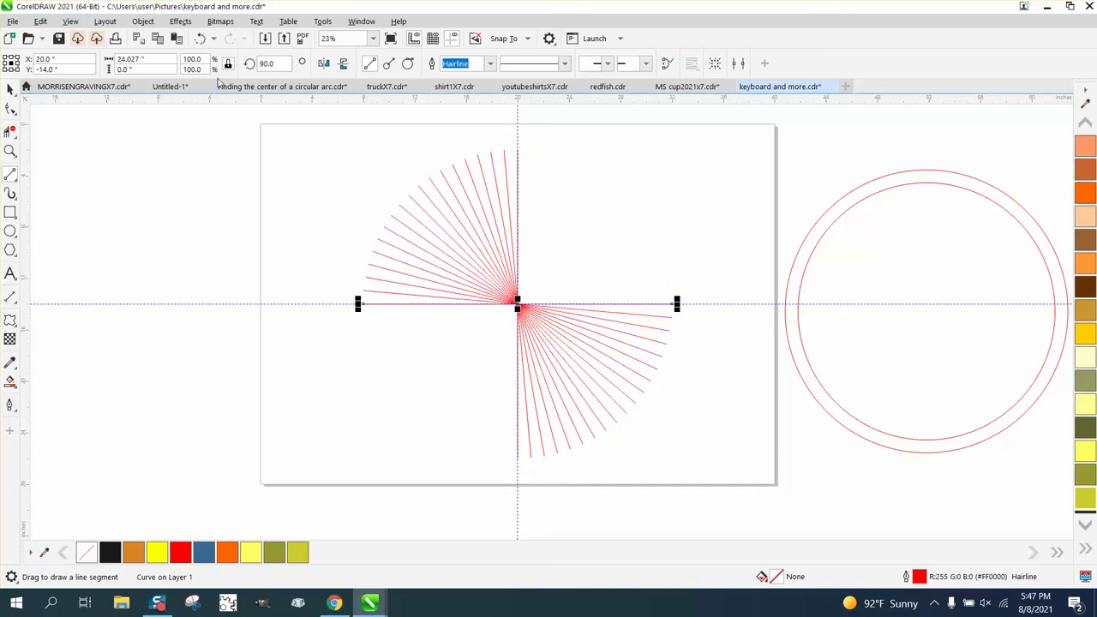
pyautogui.hotkey('ctrl', 'r')
pyautogui.hotkey('ctrl', 'r')
pyautogui.hotkey('ctrl', 'r')
pyautogui.hotkey('ctrl', 'r')
pyautogui.hotkey('ctrl', 'r')
pyautogui.hotkey('ctrl', 'r')
pyautogui.hotkey('ctrl', 'r')
pyautogui.hotkey('ctrl', 'r')
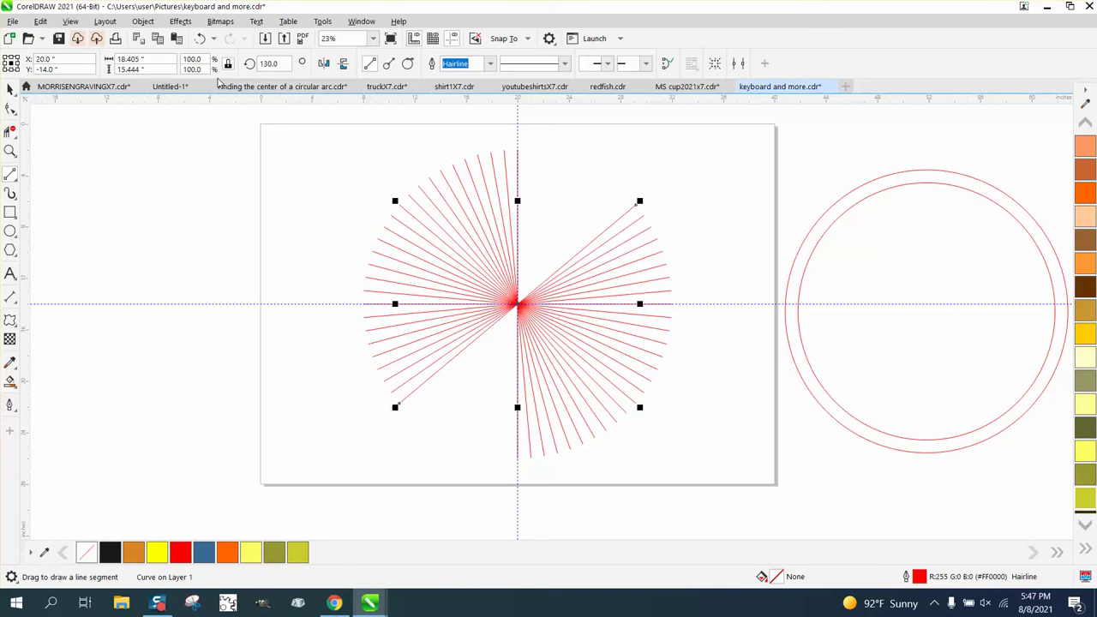
pyautogui.hotkey('ctrl', 'r')
pyautogui.hotkey('ctrl', 'r')
pyautogui.hotkey('ctrl', 'r')
pyautogui.hotkey('ctrl', 'r')
pyautogui.hotkey('ctrl', 'r')
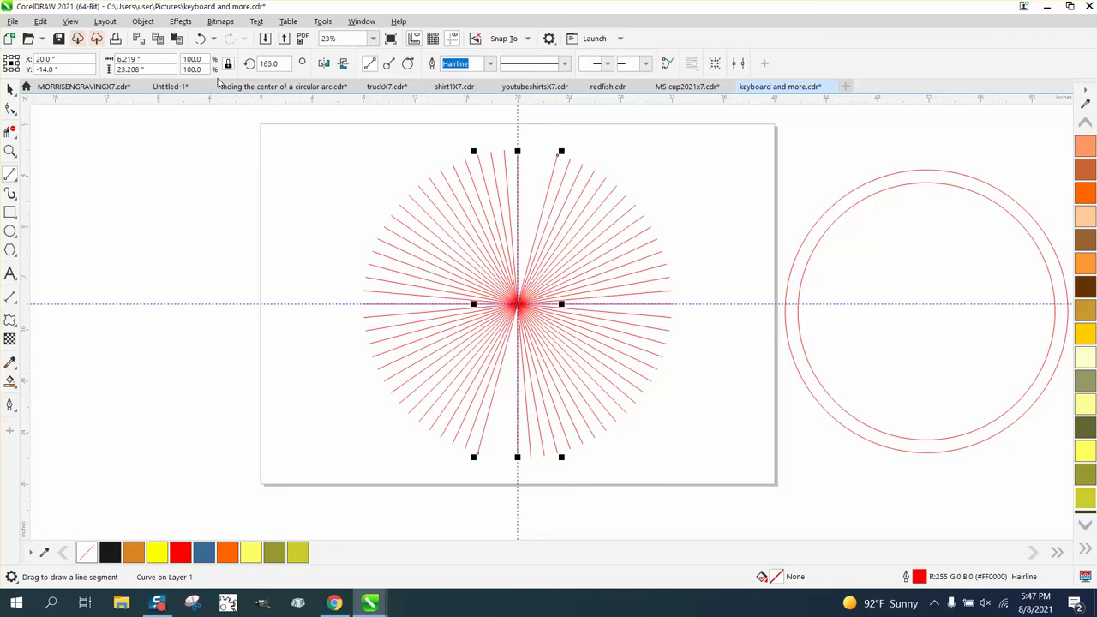
pyautogui.click(10, 89)
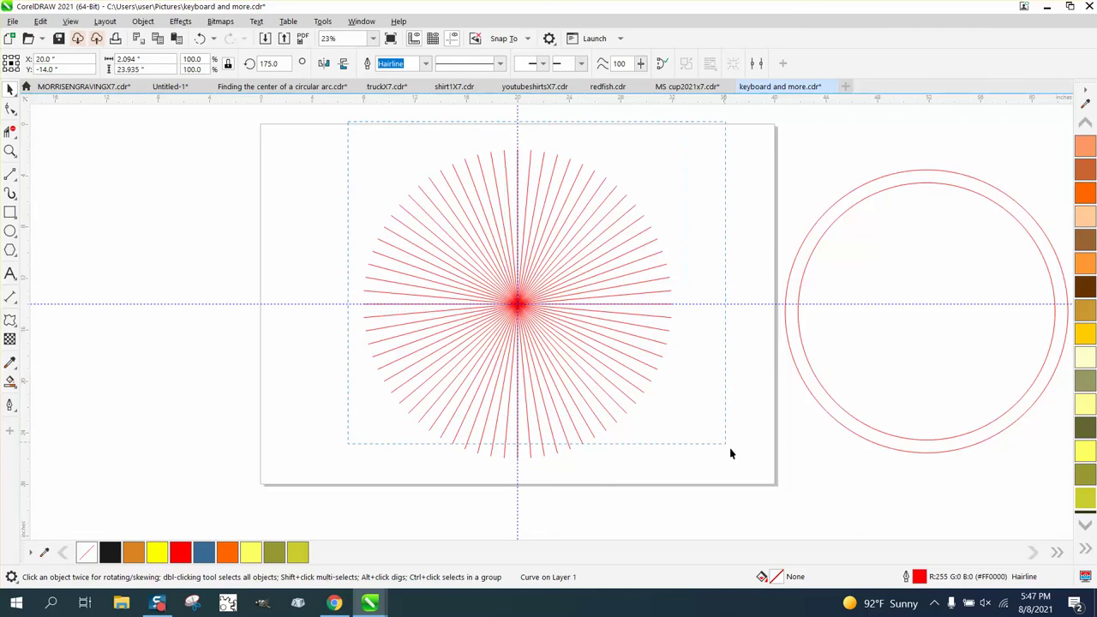
# Group the 36 lines, centre the circles over them, and virtual-delete segments inside the inner circle
pyautogui.moveTo(730, 450); pyautogui.dragTo(755, 506)
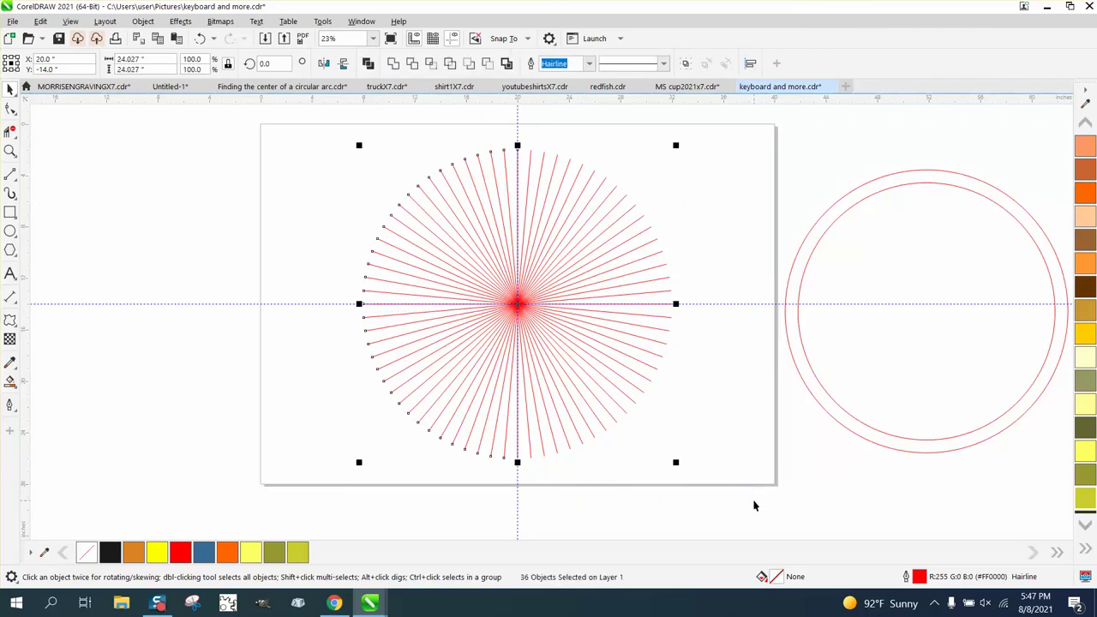
pyautogui.hotkey('ctrl', 'g')
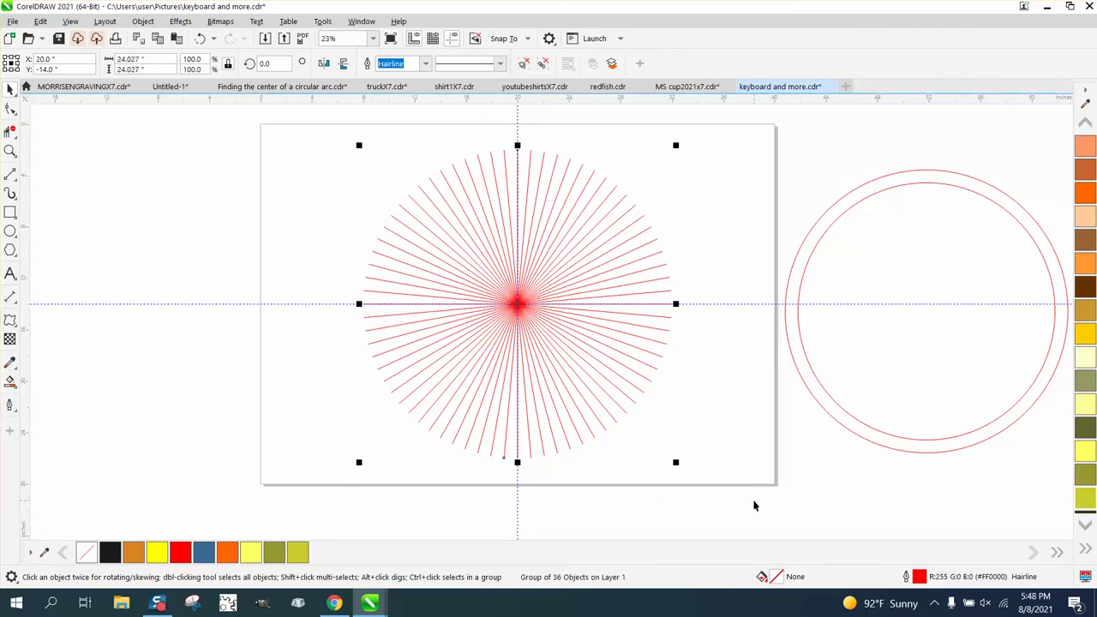
pyautogui.click(932, 448)
pyautogui.press('p')
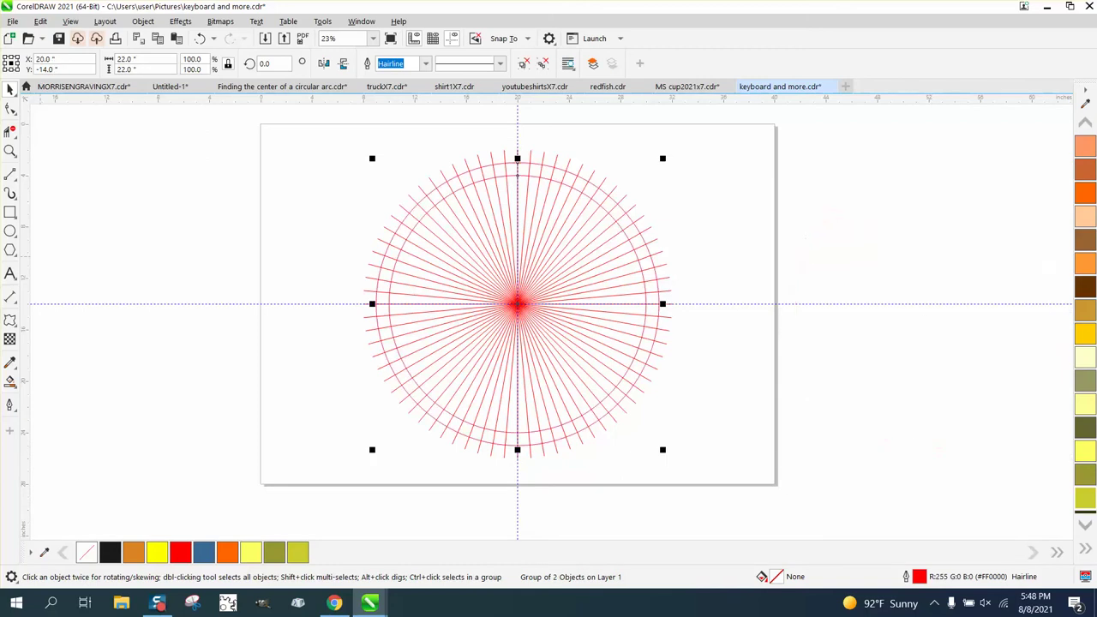
pyautogui.click(10, 131)
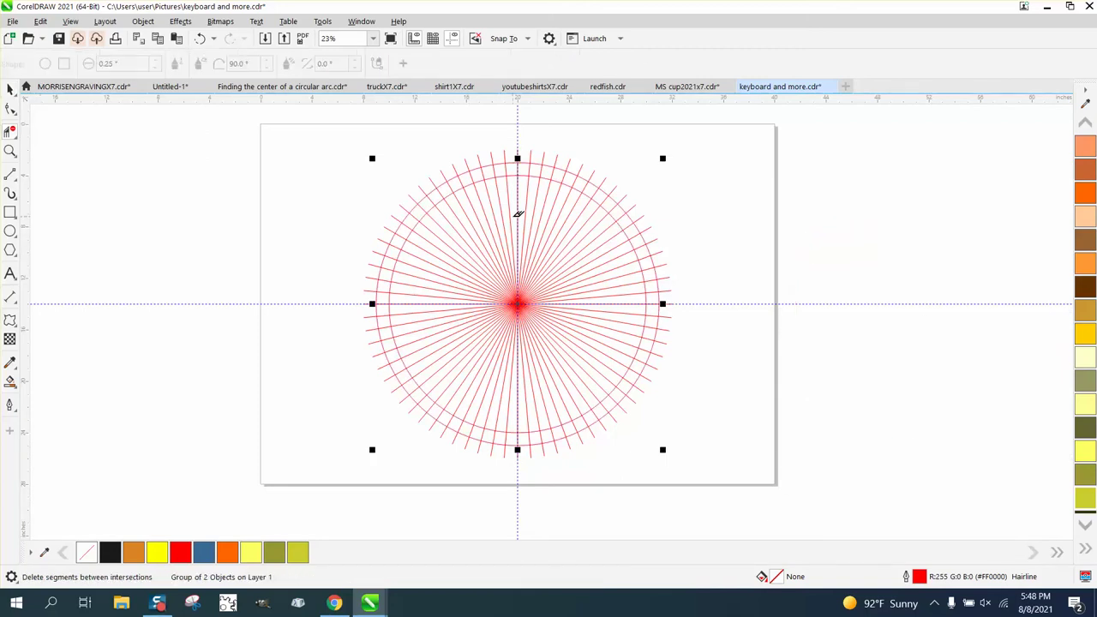
pyautogui.moveTo(518, 209); pyautogui.dragTo(571, 362)
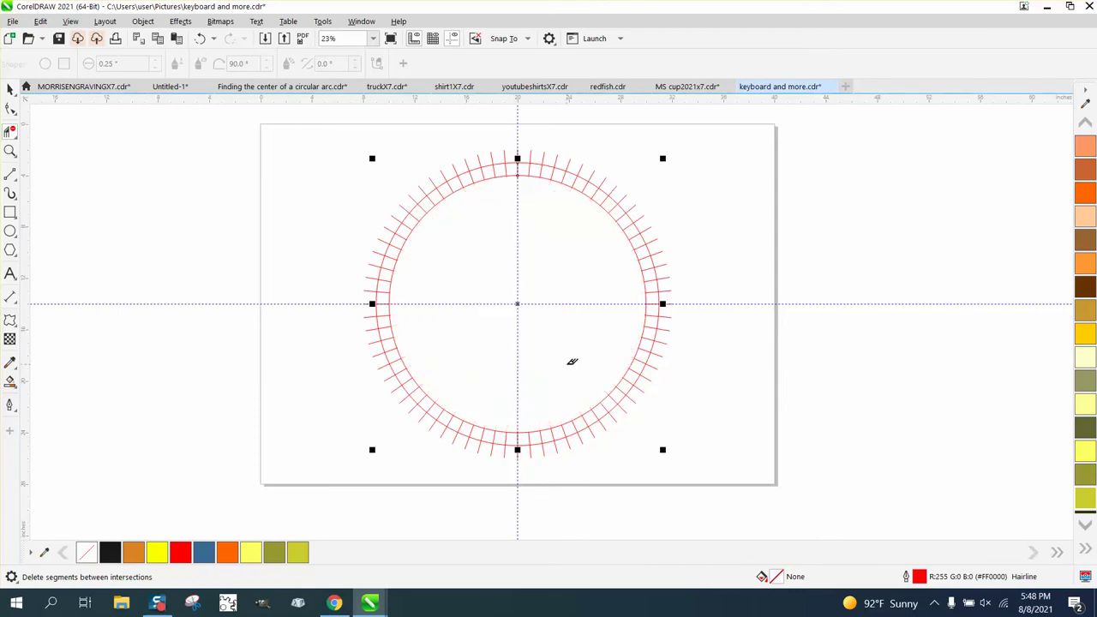
# Group the circles and spokes and place a copy left of the page
pyautogui.click(10, 89)
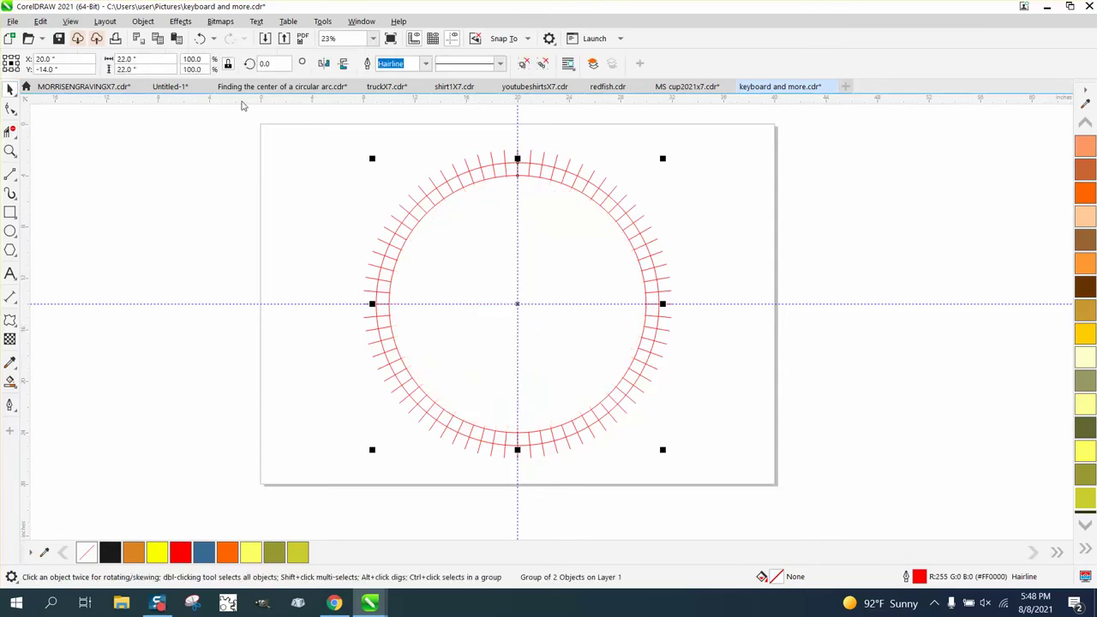
pyautogui.moveTo(302, 124); pyautogui.dragTo(797, 510)
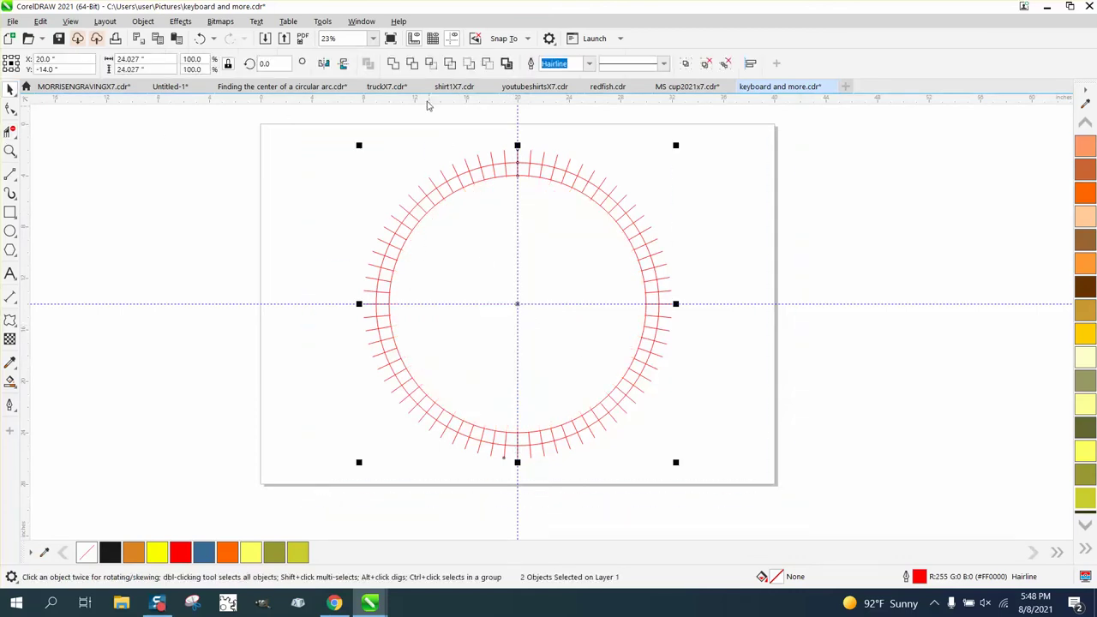
pyautogui.click(431, 65)
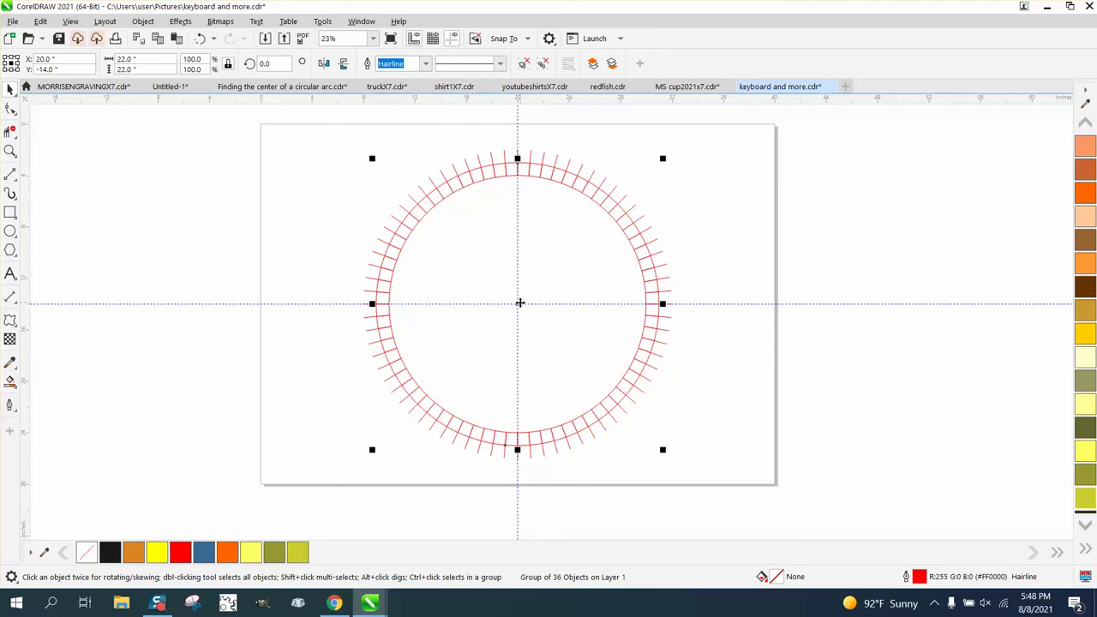
pyautogui.moveTo(520, 303); pyautogui.dragTo(179, 304)
# Delete the circles, inner spokes and extra ring, then move the dash ring off-page right
pyautogui.moveTo(360, 151); pyautogui.dragTo(456, 354)
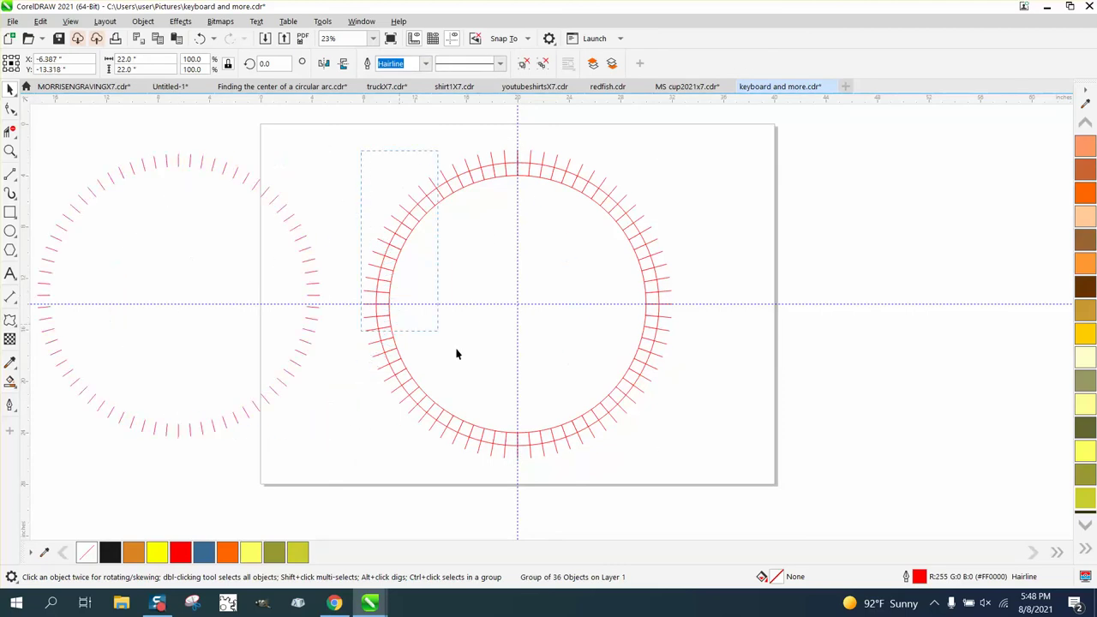
pyautogui.moveTo(797, 470); pyautogui.dragTo(797, 470)
pyautogui.press('Delete')
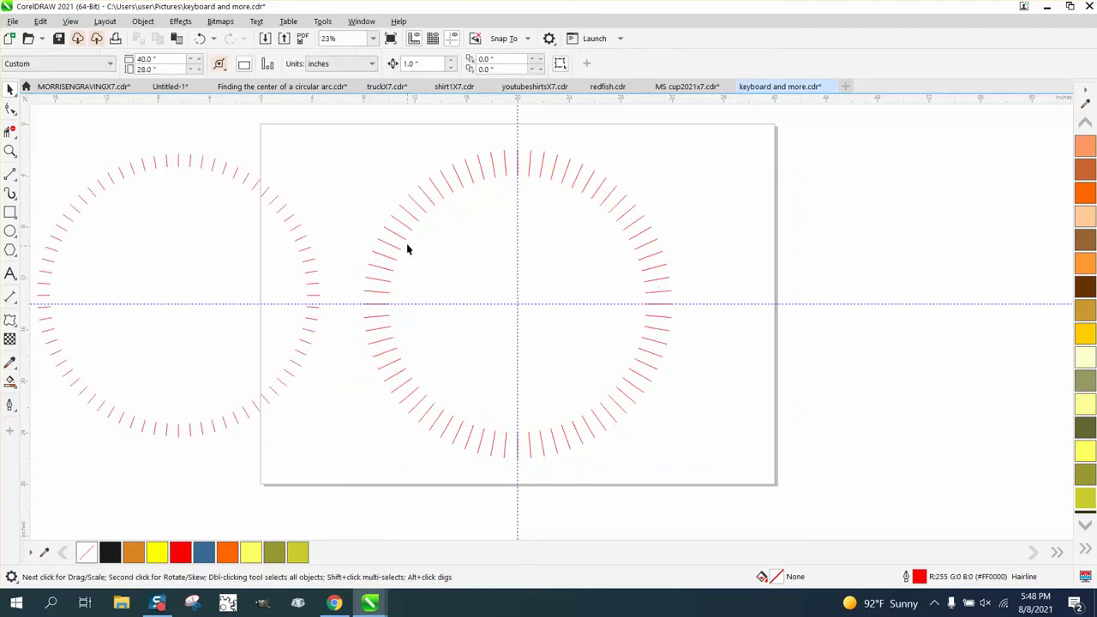
pyautogui.click(400, 304)
pyautogui.press('Delete')
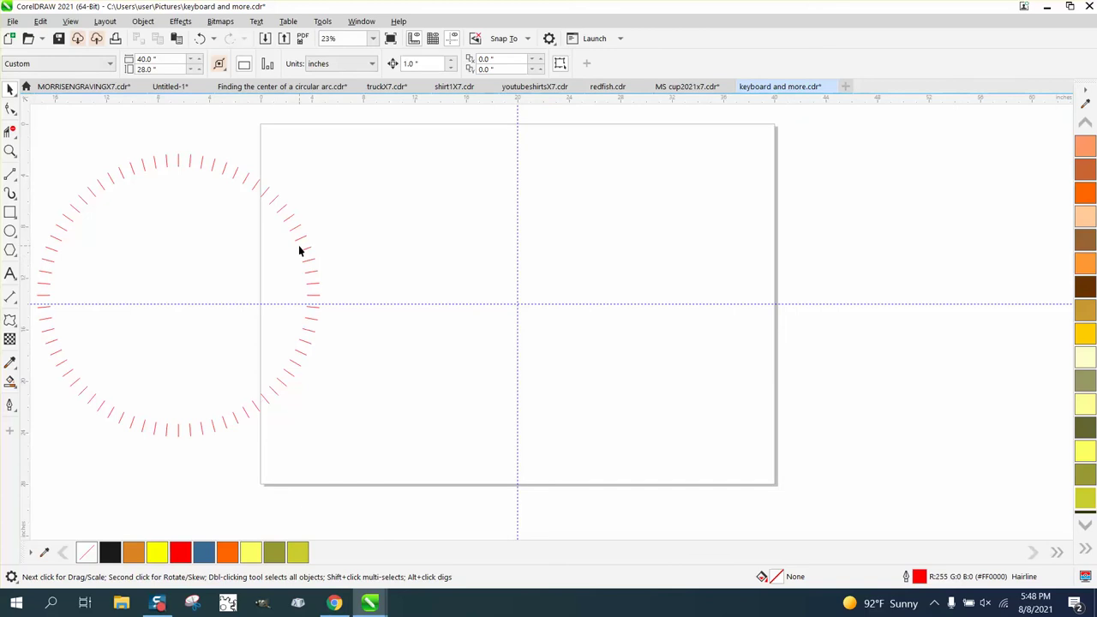
pyautogui.click(303, 236)
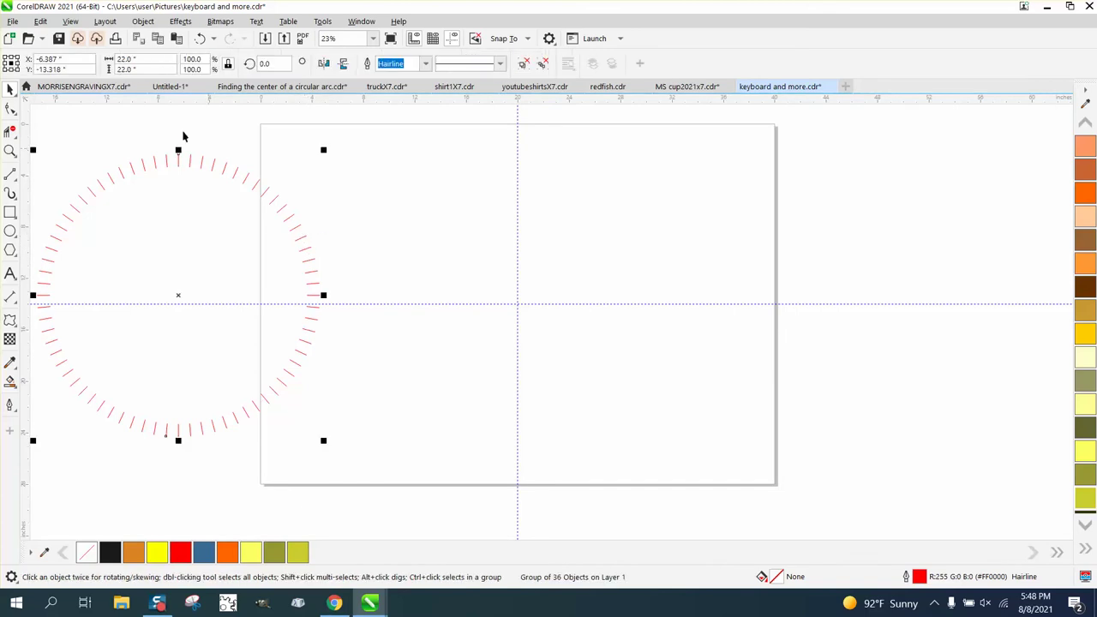
pyautogui.moveTo(177, 294)
pyautogui.mouseDown()
pyautogui.moveTo(825, 311)
pyautogui.moveTo(899, 328)
pyautogui.mouseUp()
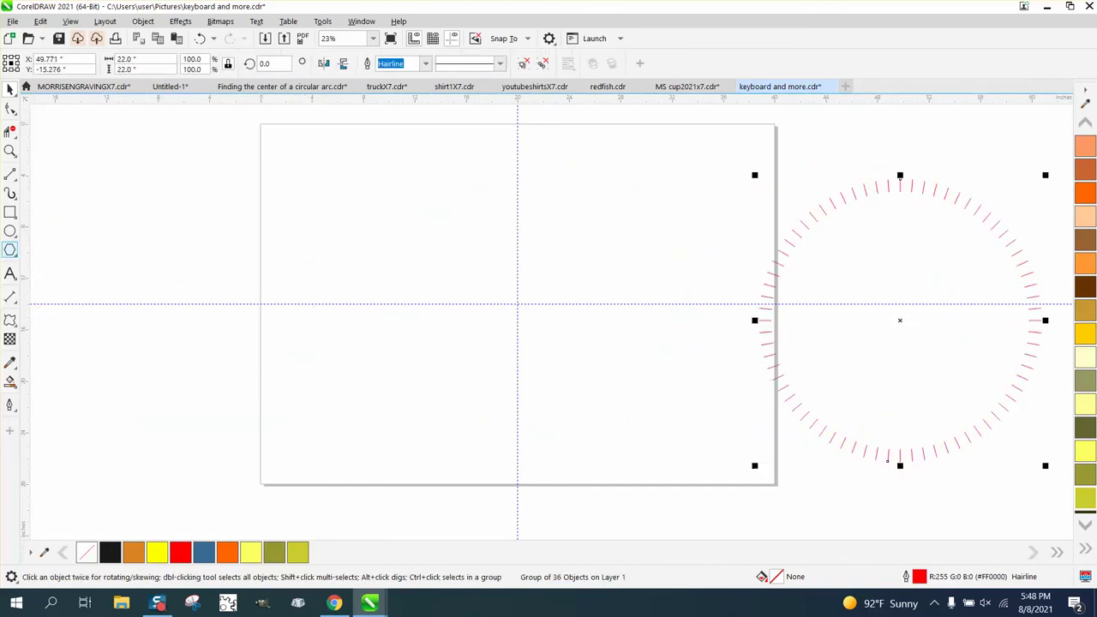
# Draw a vertical two-point line, set its height to 1 inch, and centre it
pyautogui.click(11, 174)
pyautogui.click(51, 190)
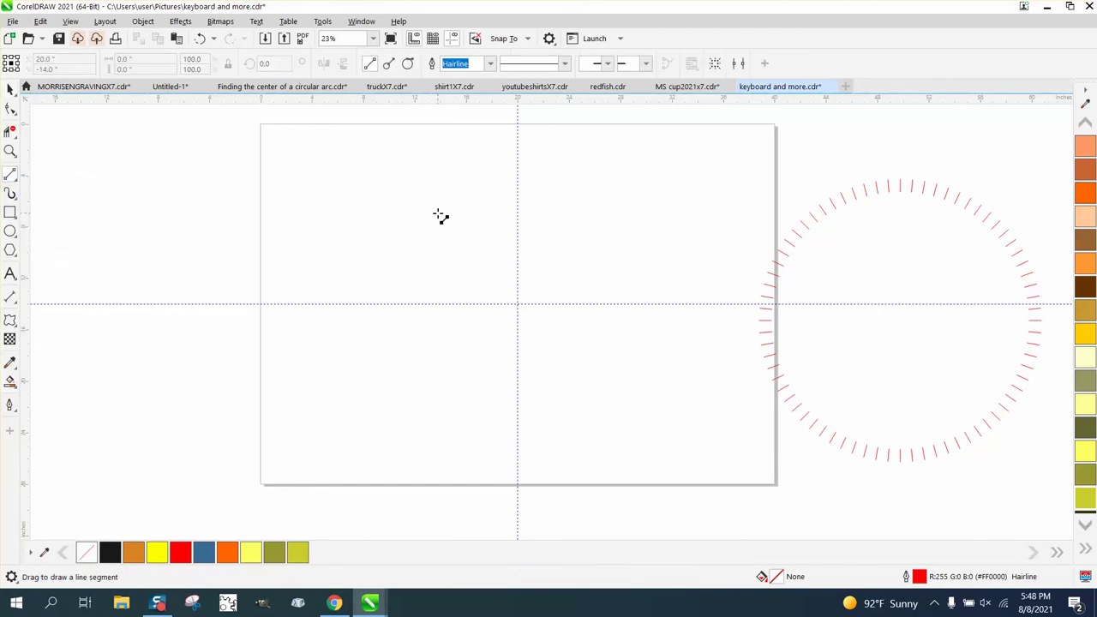
pyautogui.moveTo(435, 224); pyautogui.dragTo(434, 240)
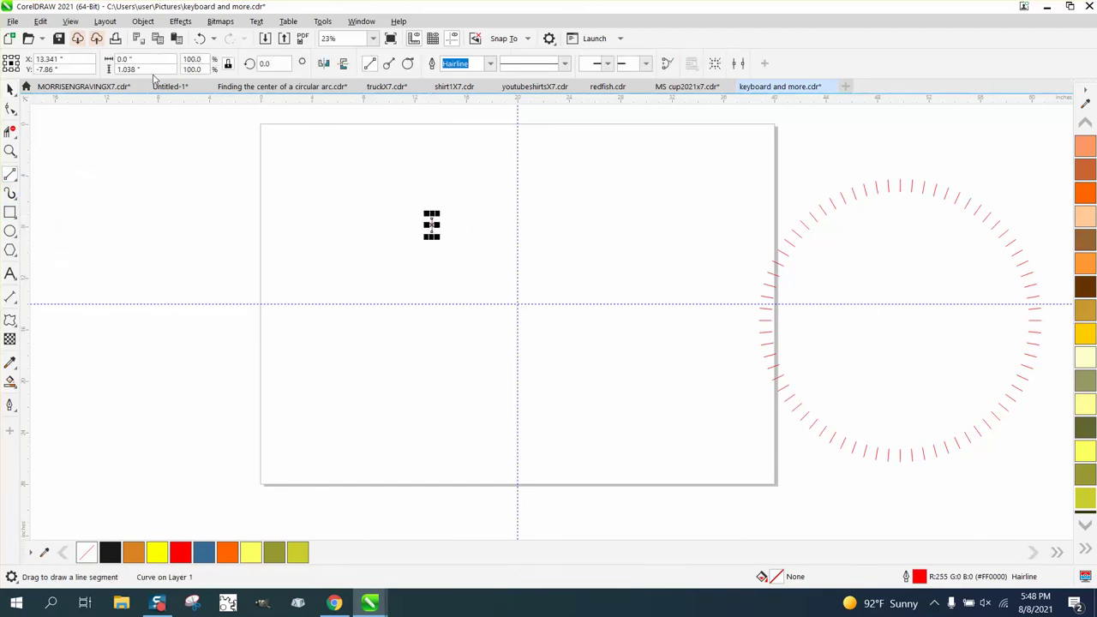
pyautogui.click(138, 69)
pyautogui.write('1')
pyautogui.press('Return')
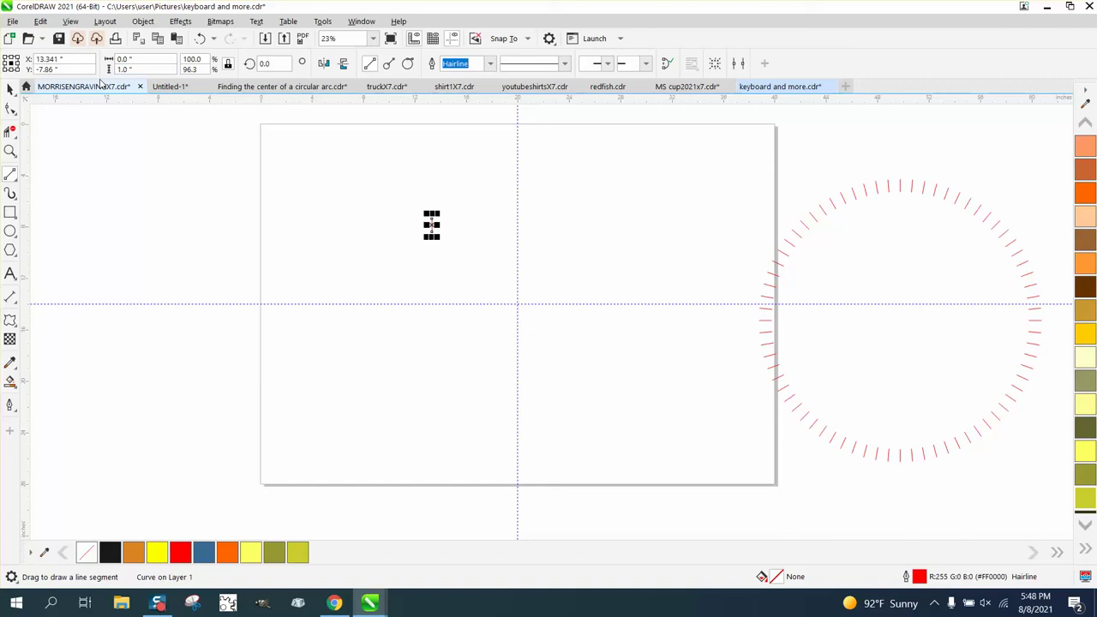
pyautogui.press('p')
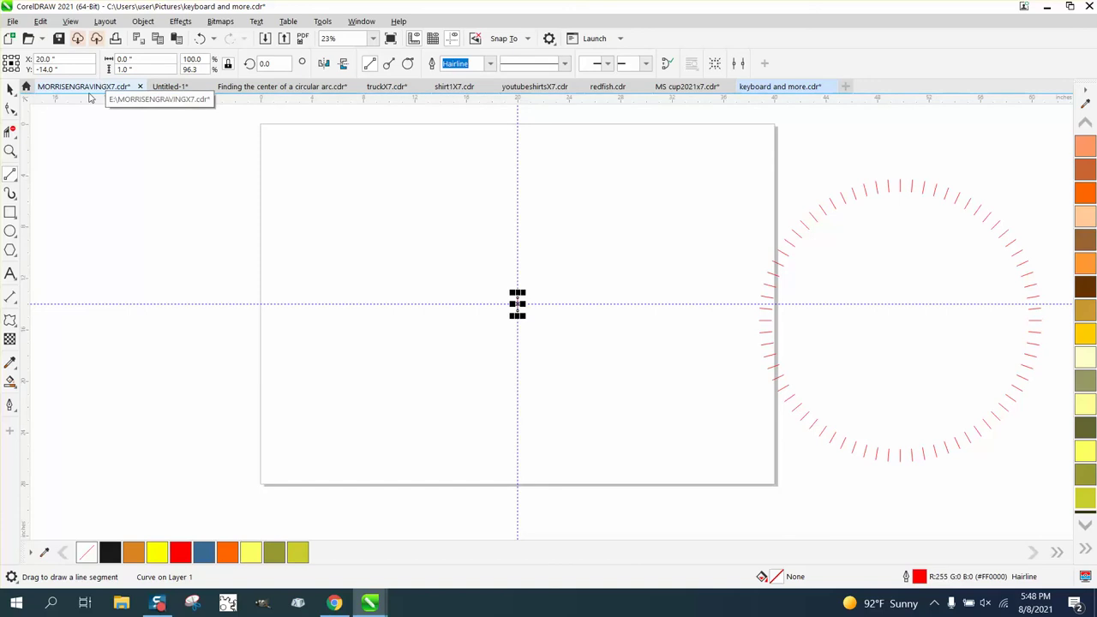
pyautogui.click(10, 151)
# Zoom in on the line, try a one-inch upward nudge, and undo it
pyautogui.moveTo(489, 283); pyautogui.dragTo(578, 342)
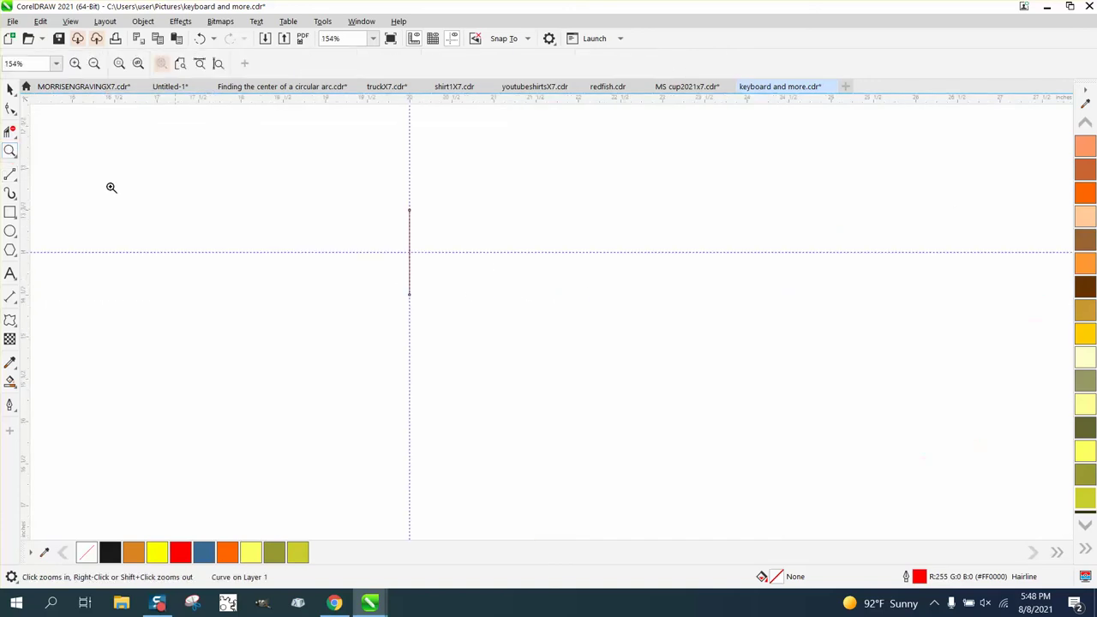
pyautogui.click(10, 89)
pyautogui.click(162, 163)
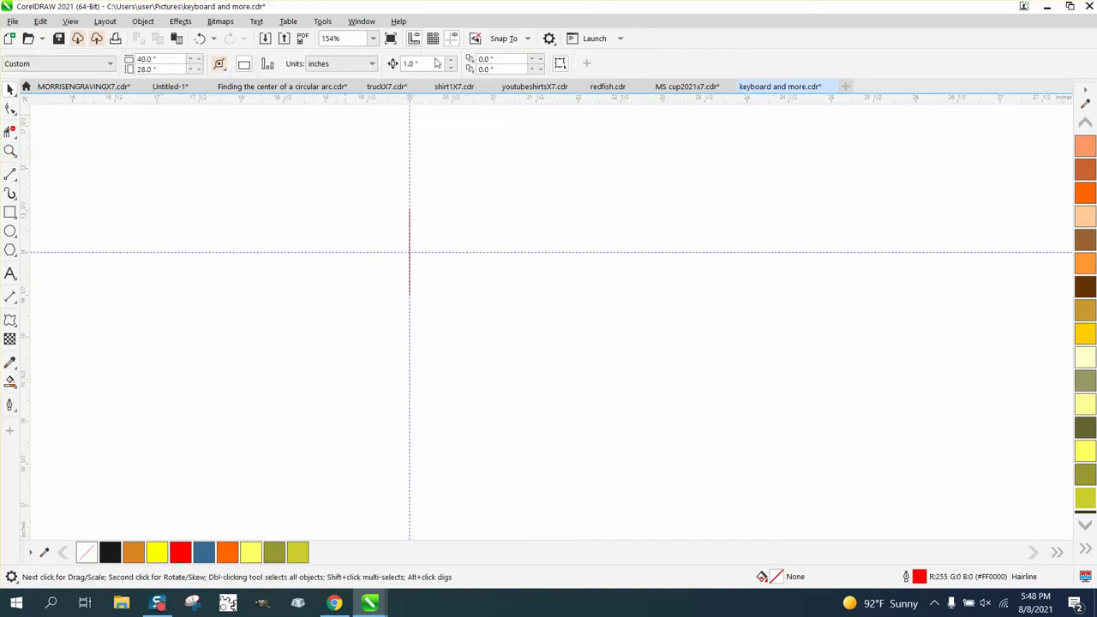
pyautogui.click(411, 247)
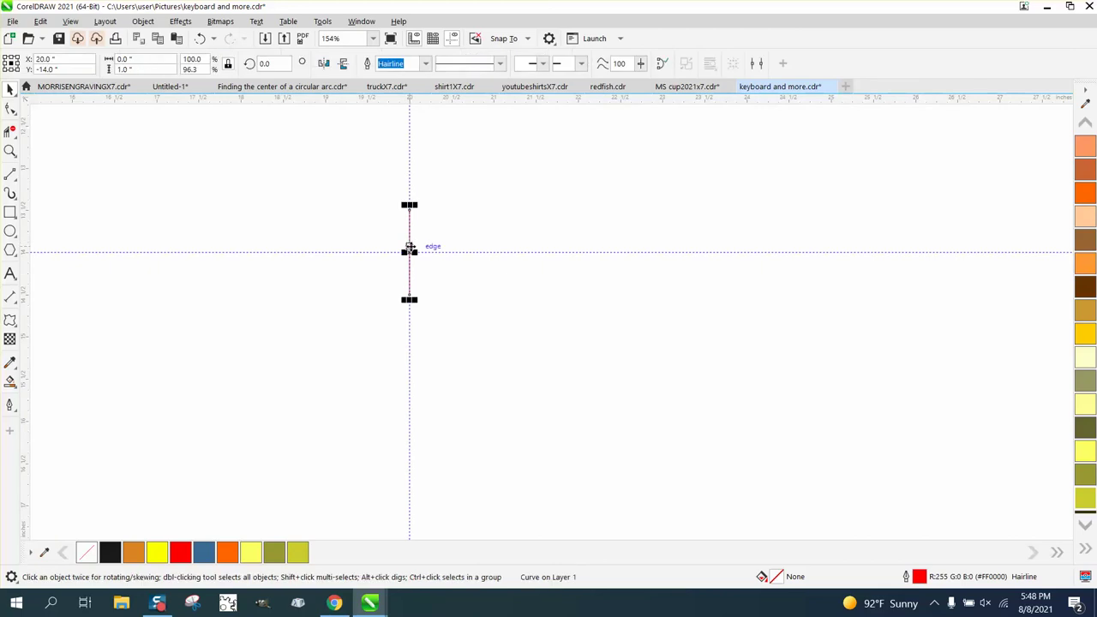
pyautogui.press('Up')
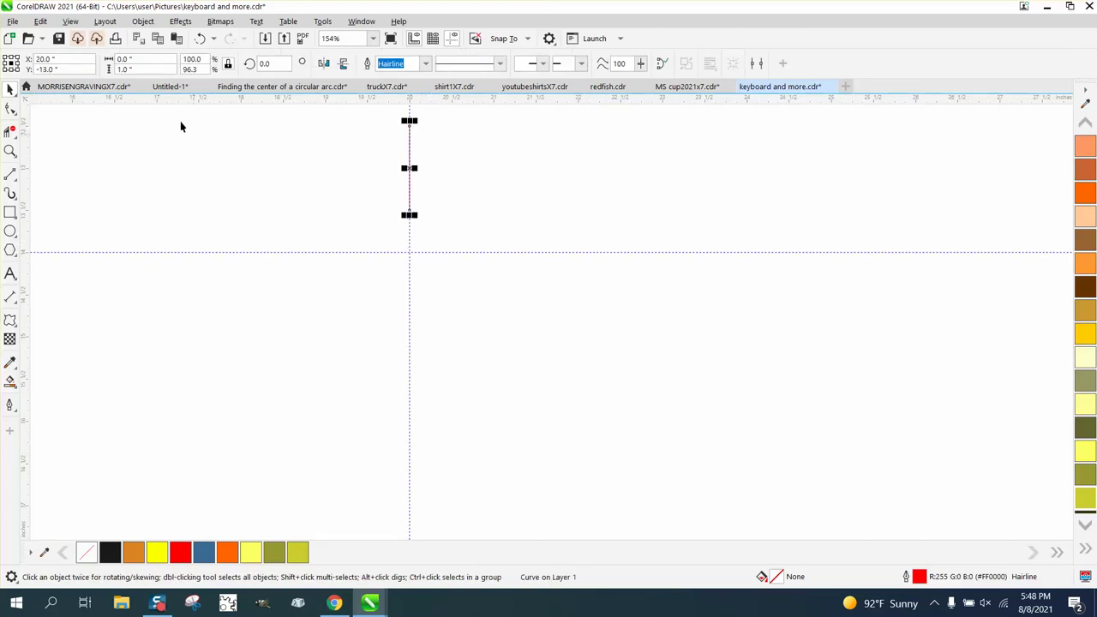
pyautogui.click(200, 38)
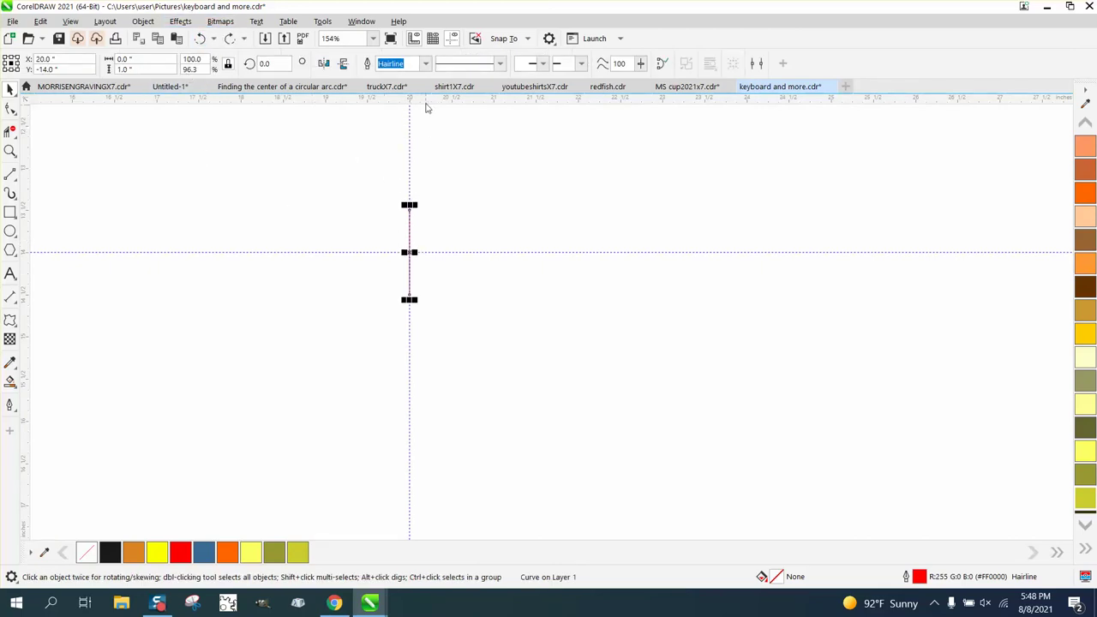
# Set the nudge distance to 0.5 inch and nudge the line up to Y -13.5
pyautogui.click(434, 143)
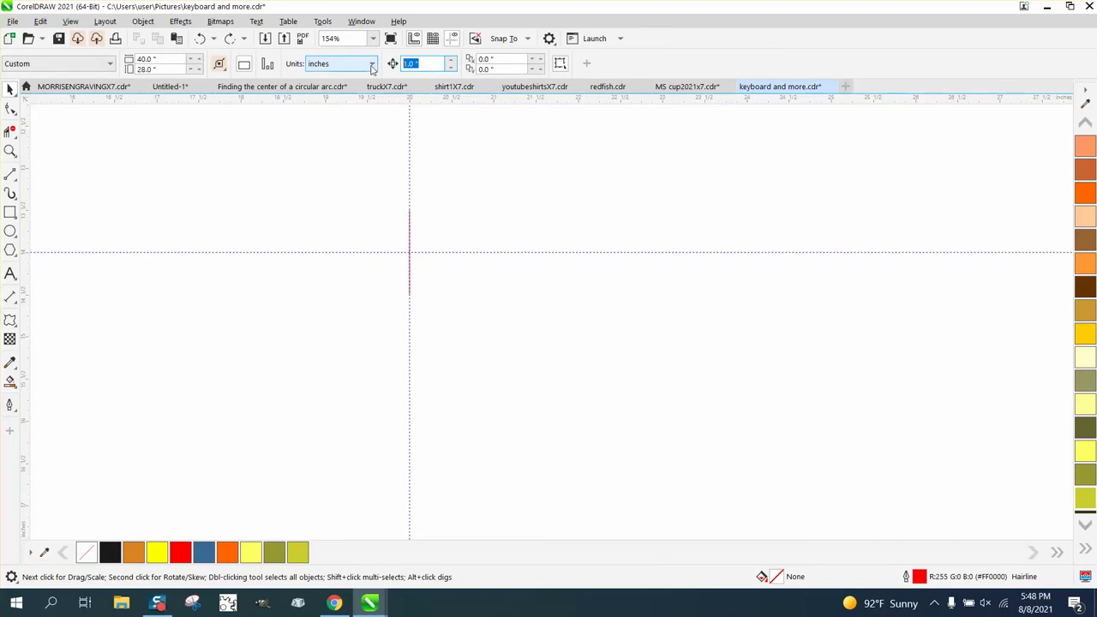
pyautogui.write('0.5')
pyautogui.press('Return')
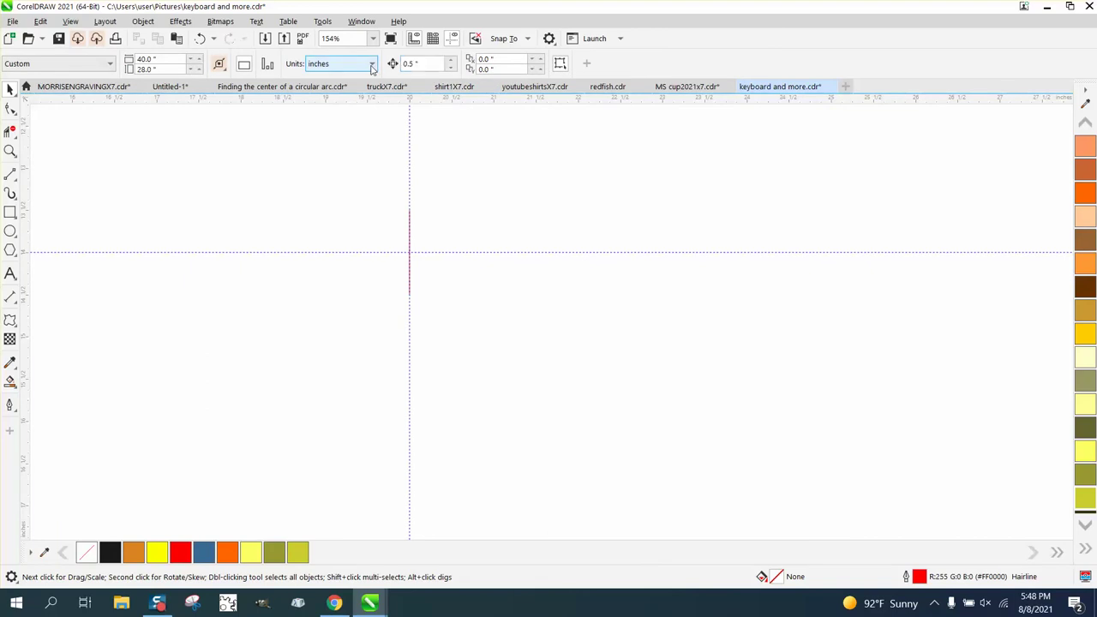
pyautogui.click(410, 234)
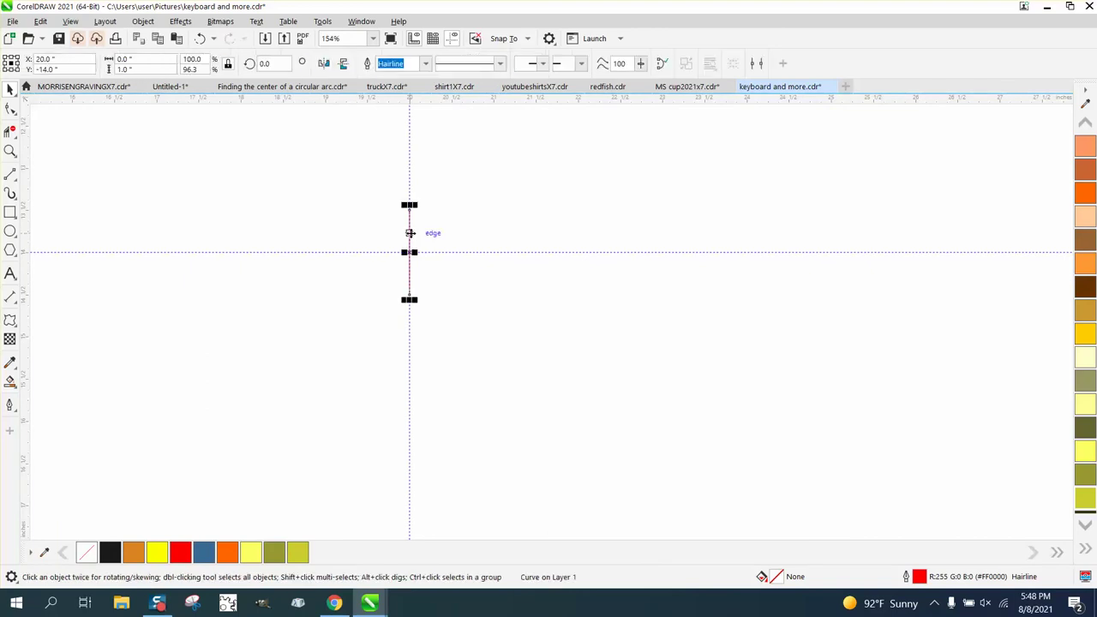
pyautogui.press('Up')
pyautogui.click(473, 154)
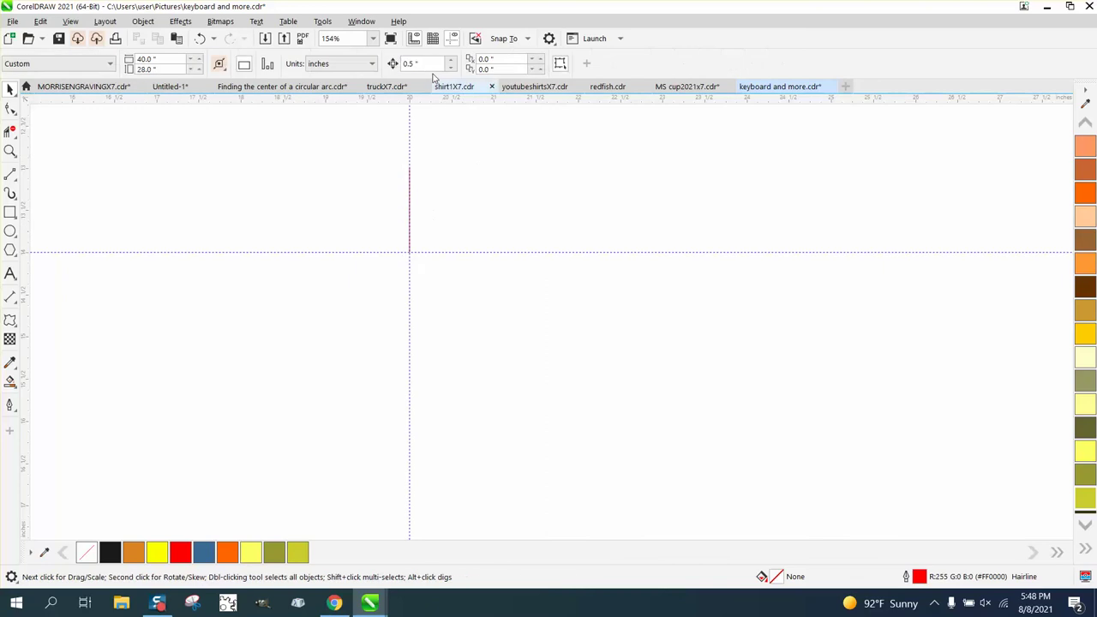
# Reset the nudge distance to 1 inch and reselect the line
pyautogui.click(420, 64)
pyautogui.write('1')
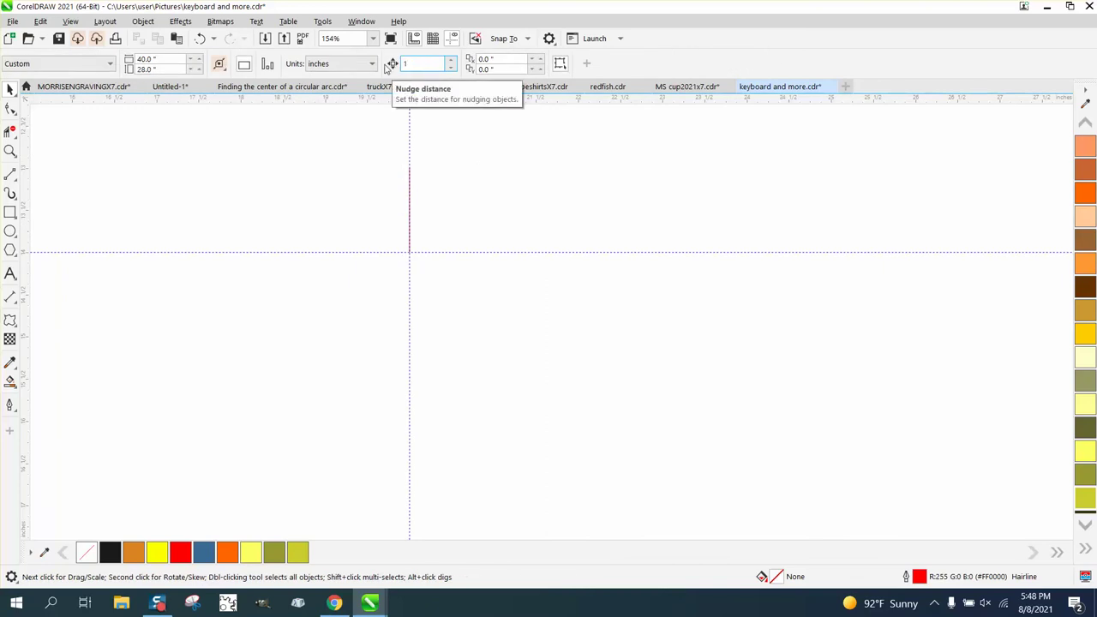
pyautogui.click(408, 214)
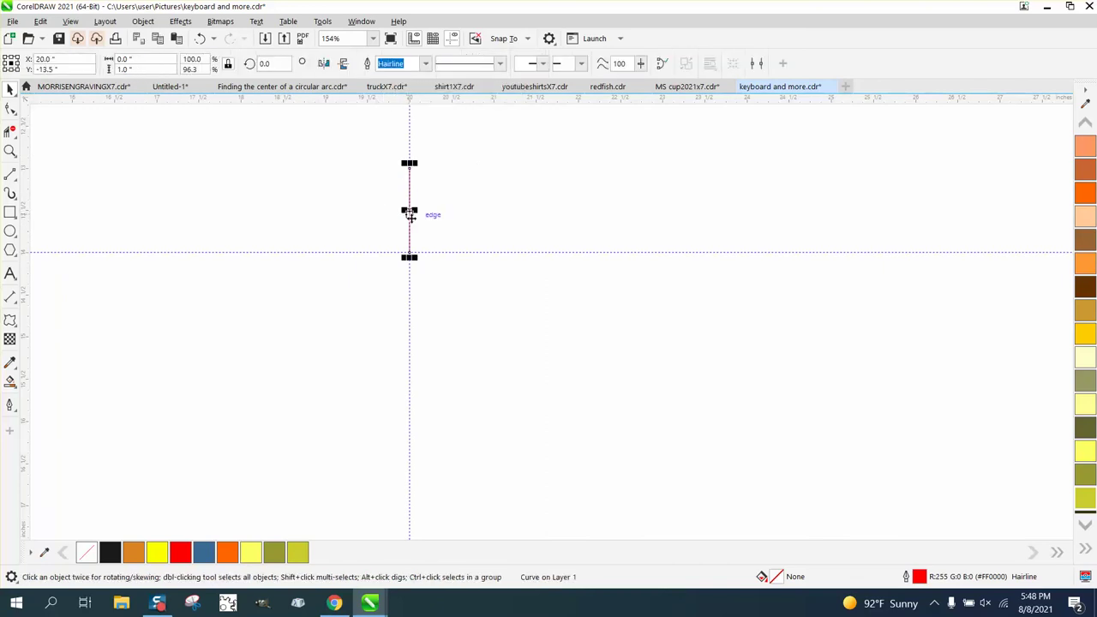
pyautogui.scroll(-2, 420, 327)
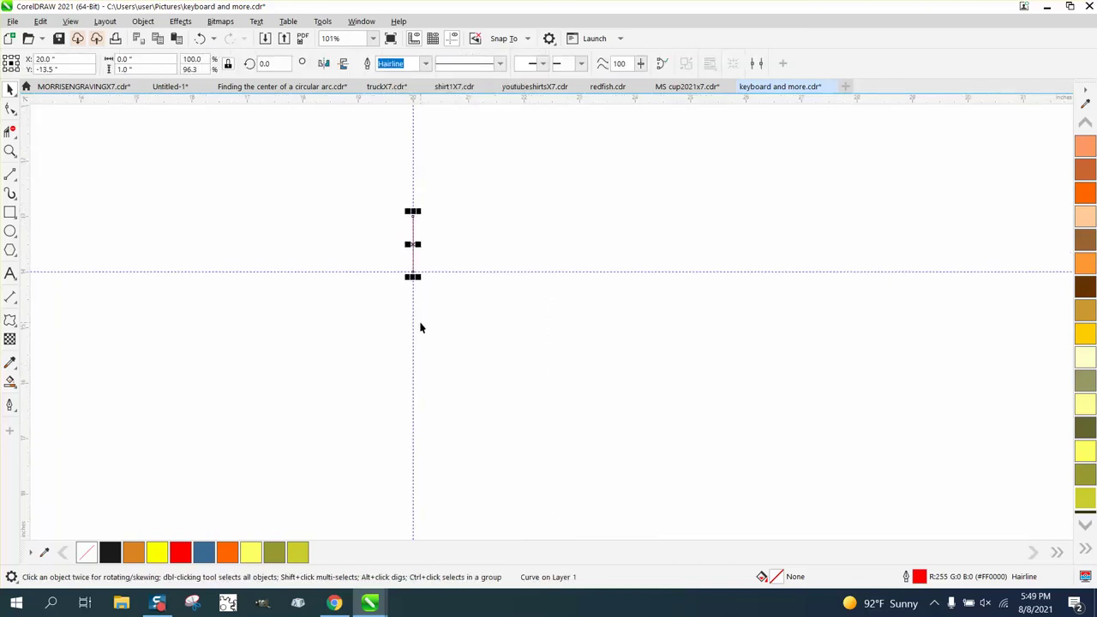
# Give the red line a 24 pt outline width in the Outline Pen dialog
pyautogui.doubleClick(920, 577)
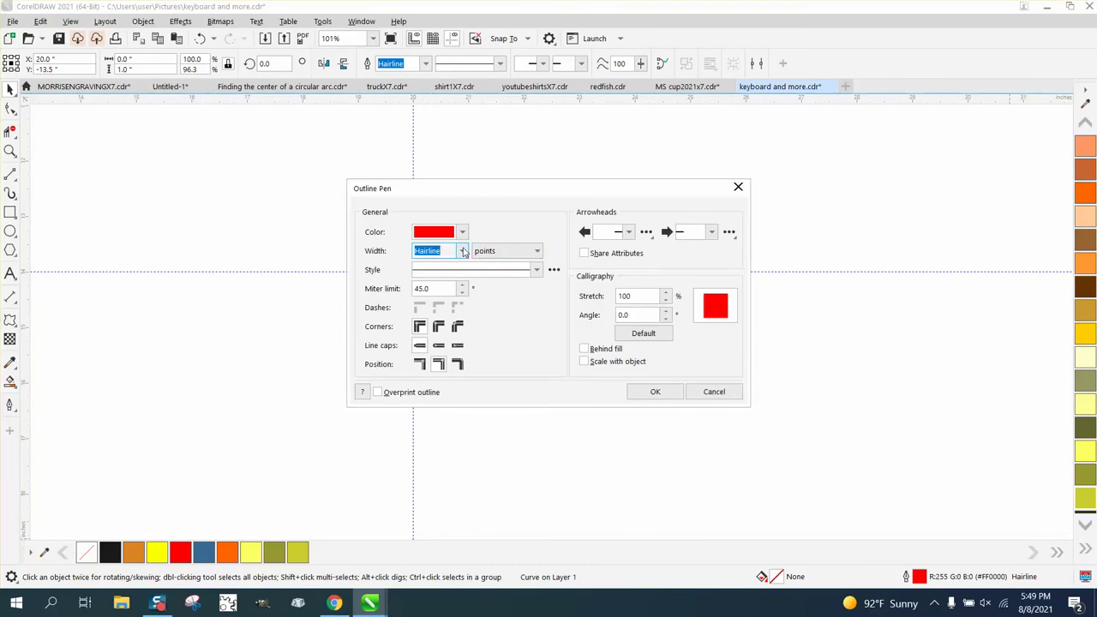
pyautogui.click(463, 250)
pyautogui.click(429, 392)
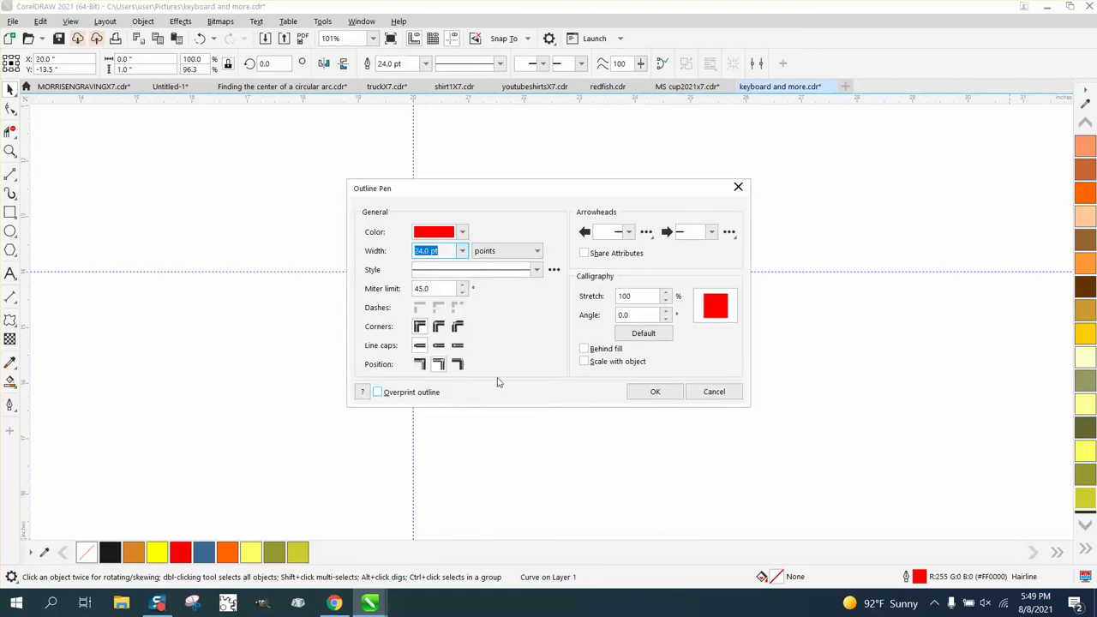
pyautogui.click(653, 392)
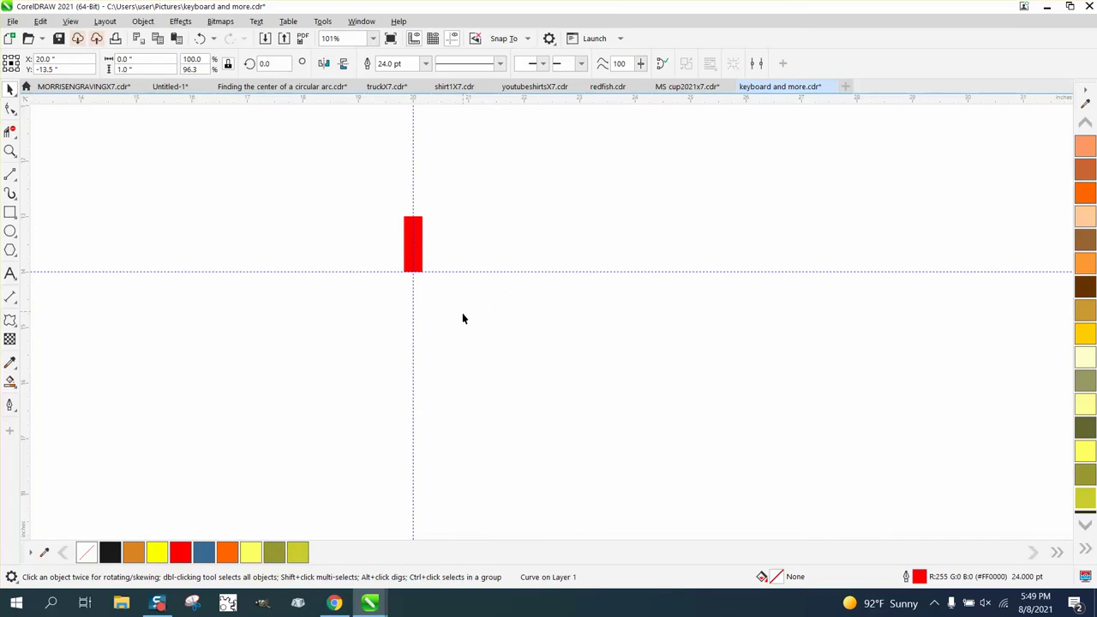
# Nudge the red dash upward to Y -3.5 near the page top
pyautogui.scroll(-2, 462, 319)
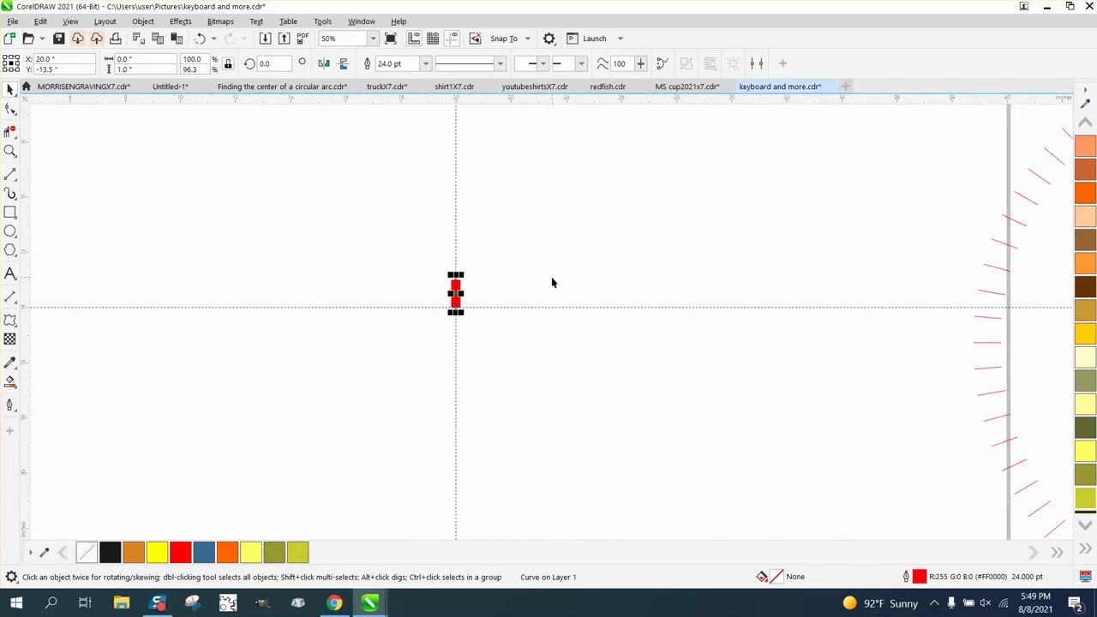
pyautogui.press('Up')
pyautogui.press('Up')
pyautogui.press('Up')
pyautogui.press('Up')
pyautogui.press('Up')
pyautogui.press('Up')
pyautogui.press('Up')
pyautogui.press('Up')
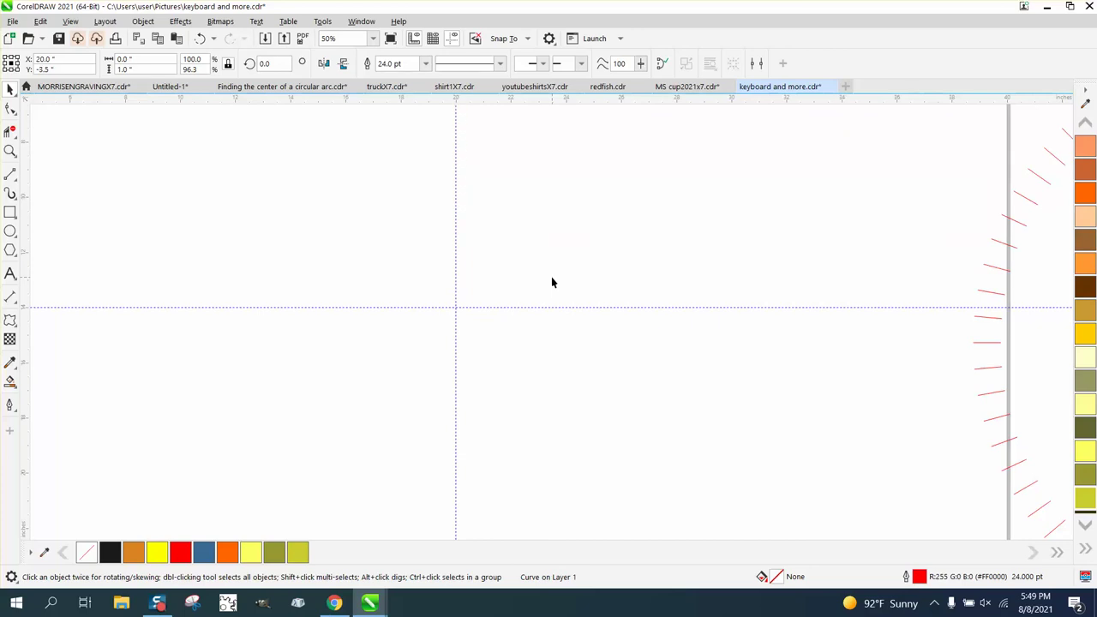
pyautogui.scroll(-3, 566, 272)
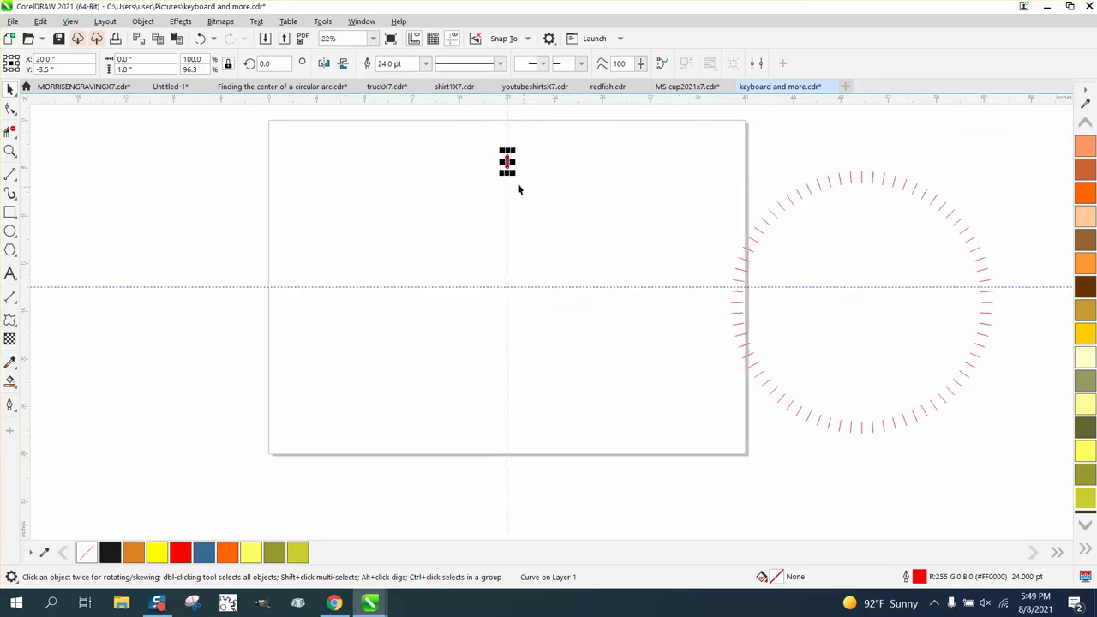
# Put the red dash into rotation mode around the page centre
pyautogui.click(507, 163)
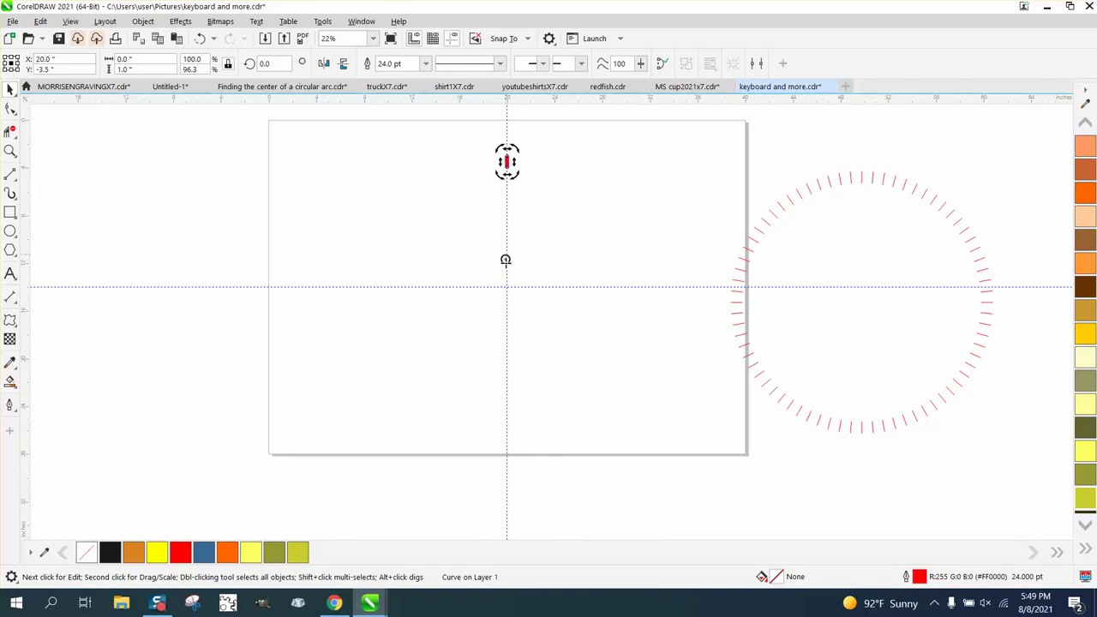
pyautogui.click(518, 186)
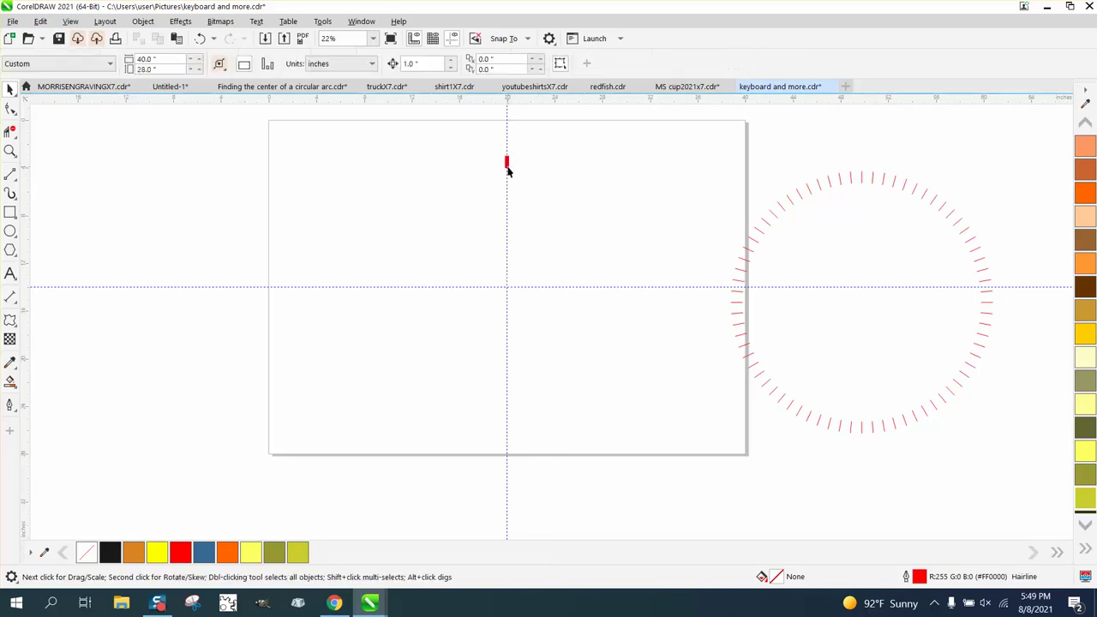
pyautogui.click(507, 164)
pyautogui.click(507, 162)
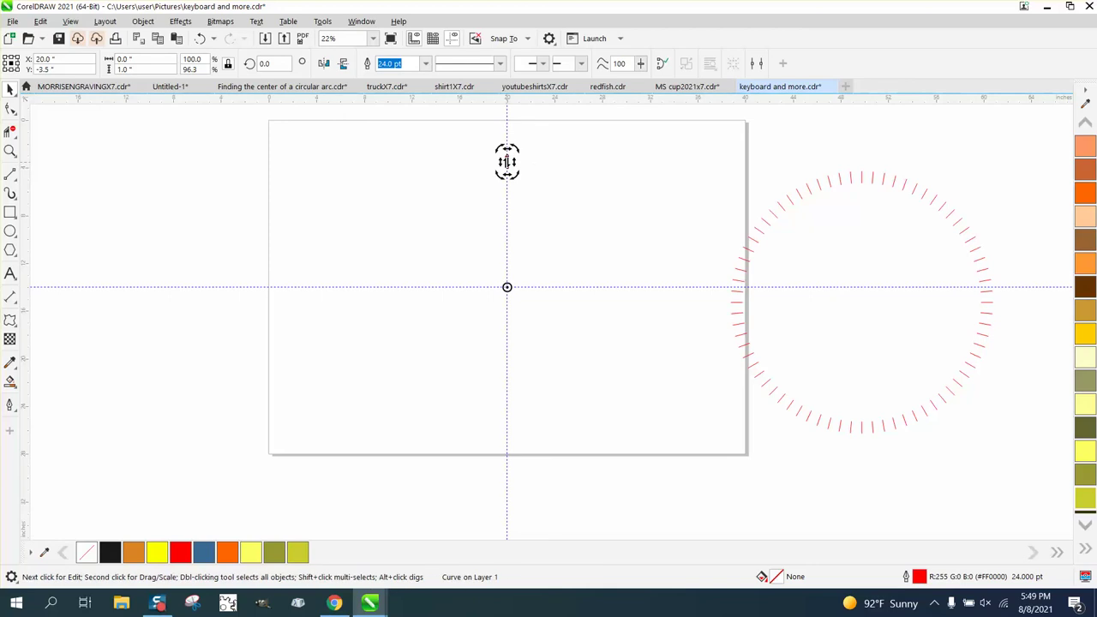
# Set a 5° rotation angle and keep duplicating the dash until the ring closes at 350°
pyautogui.click(274, 63)
pyautogui.write('5')
pyautogui.press('Return')
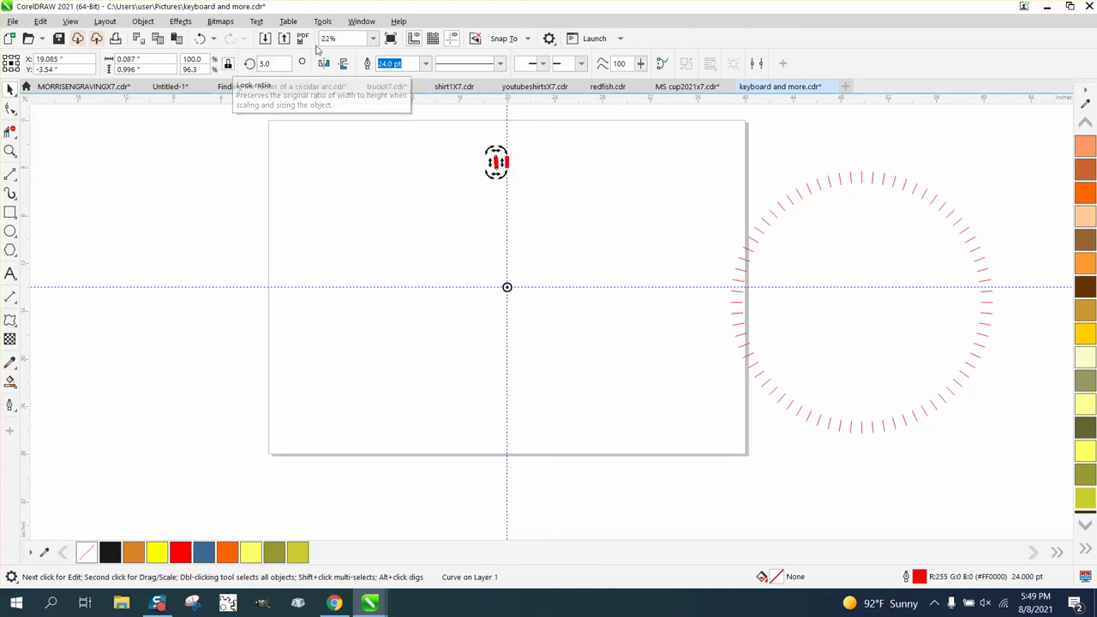
pyautogui.click(230, 66)
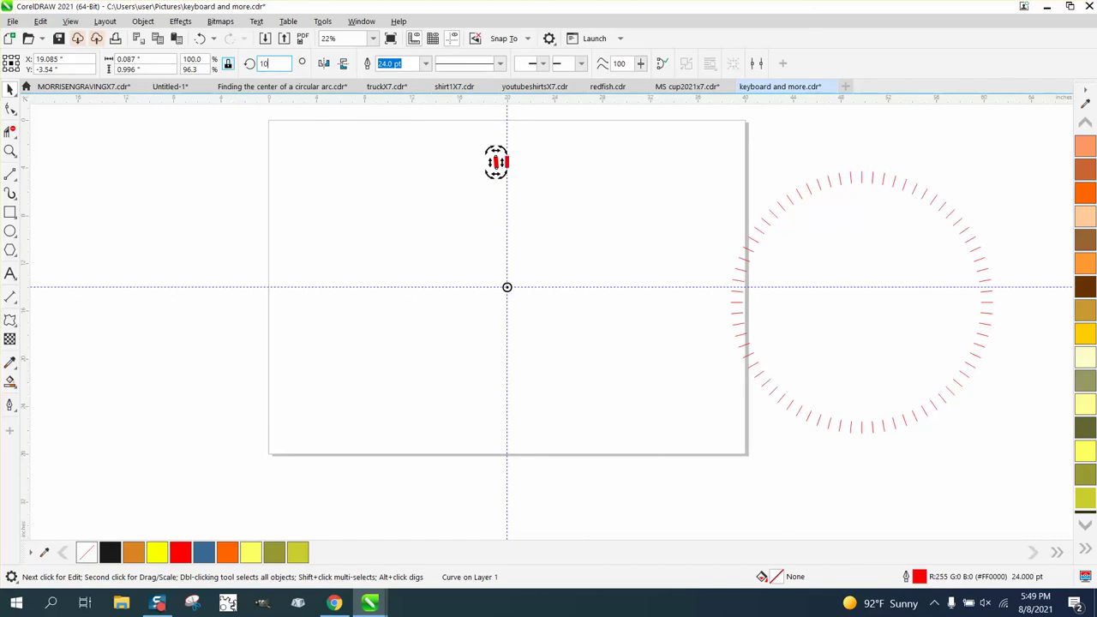
pyautogui.press('KP_Add')
pyautogui.press('KP_Add')
pyautogui.press('KP_Add')
pyautogui.press('KP_Add')
pyautogui.press('KP_Add')
pyautogui.press('KP_Add')
pyautogui.press('KP_Add')
pyautogui.press('KP_Add')
pyautogui.press('KP_Add')
pyautogui.press('KP_Add')
pyautogui.press('KP_Add')
pyautogui.press('KP_Add')
pyautogui.press('KP_Add')
pyautogui.press('KP_Add')
pyautogui.press('KP_Add')
pyautogui.press('KP_Add')
pyautogui.press('KP_Add')
pyautogui.press('KP_Add')
pyautogui.press('KP_Add')
pyautogui.press('KP_Add')
pyautogui.press('KP_Add')
pyautogui.press('KP_Add')
pyautogui.press('KP_Add')
pyautogui.press('KP_Add')
pyautogui.press('KP_Add')
pyautogui.press('KP_Add')
pyautogui.press('KP_Add')
pyautogui.press('KP_Add')
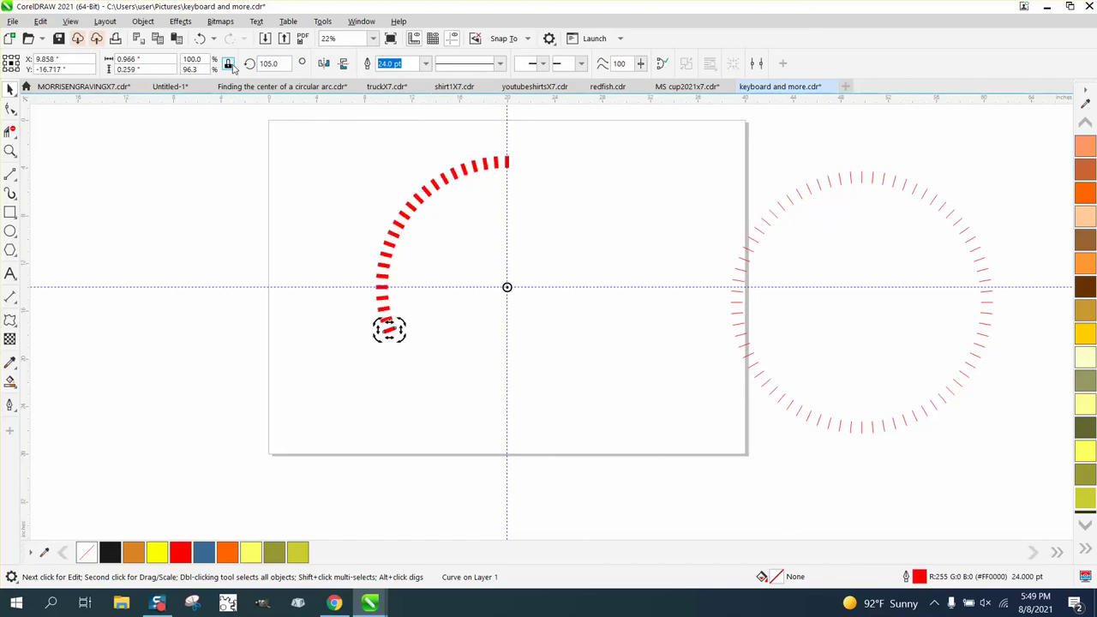
pyautogui.press('KP_Add')
pyautogui.press('KP_Add')
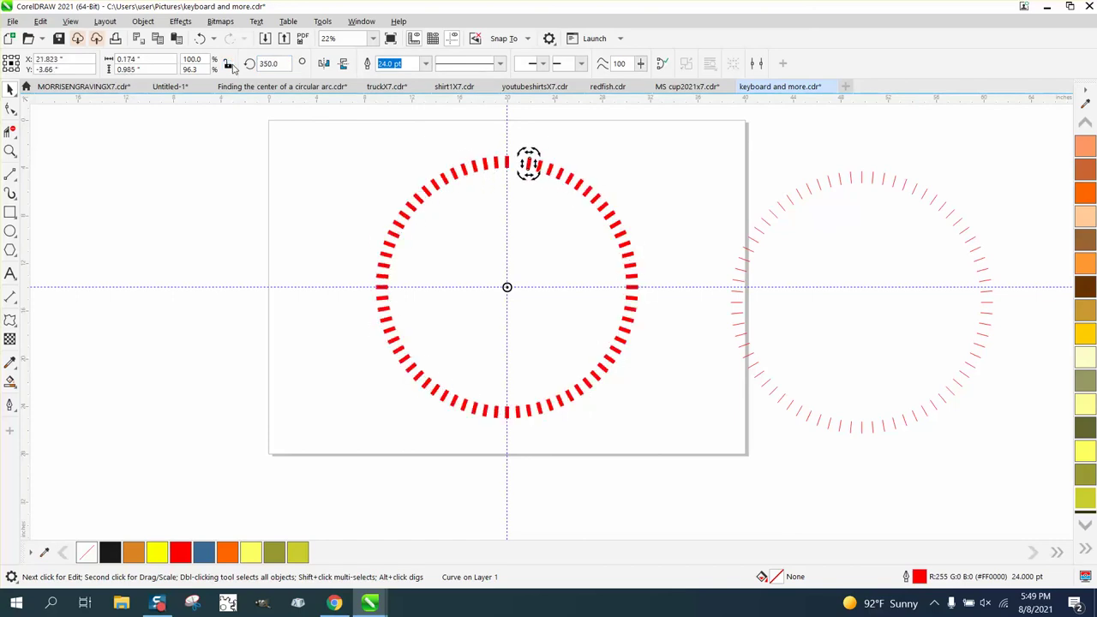
# Draw a circle, size it to 20 inches, and centre it on the page
pyautogui.moveTo(353, 129); pyautogui.dragTo(651, 422)
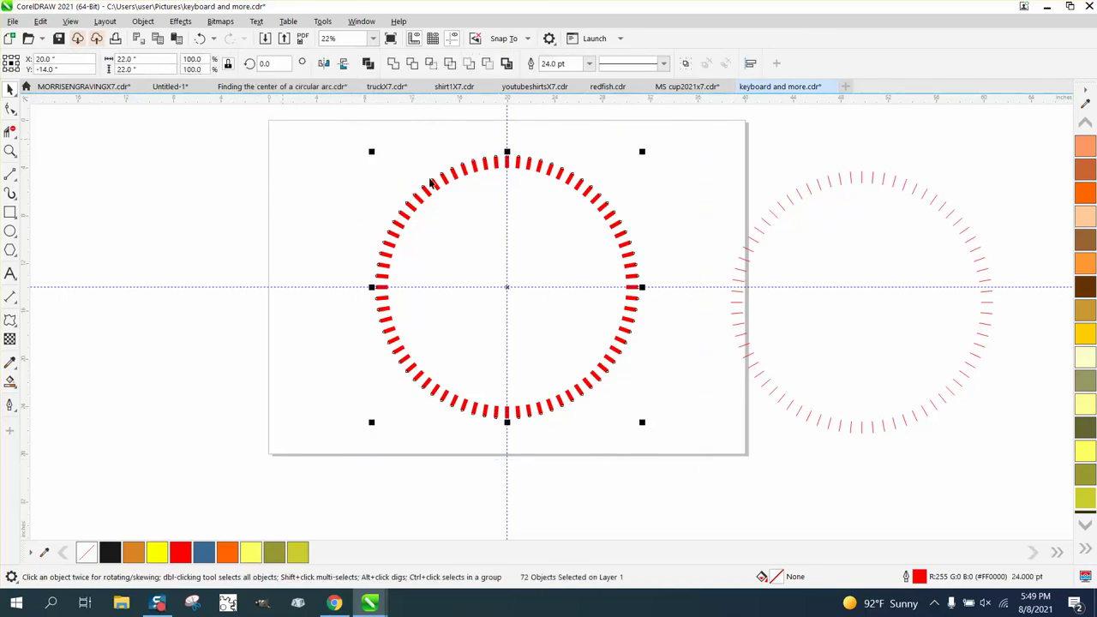
pyautogui.click(10, 231)
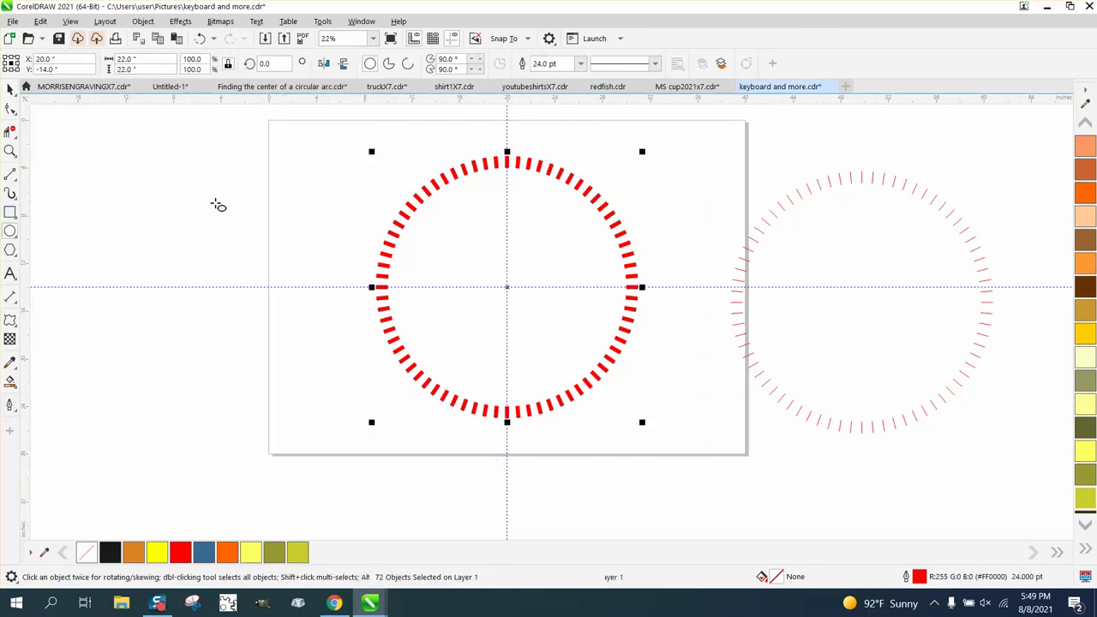
pyautogui.moveTo(292, 185); pyautogui.dragTo(100, 421)
pyautogui.click(141, 58)
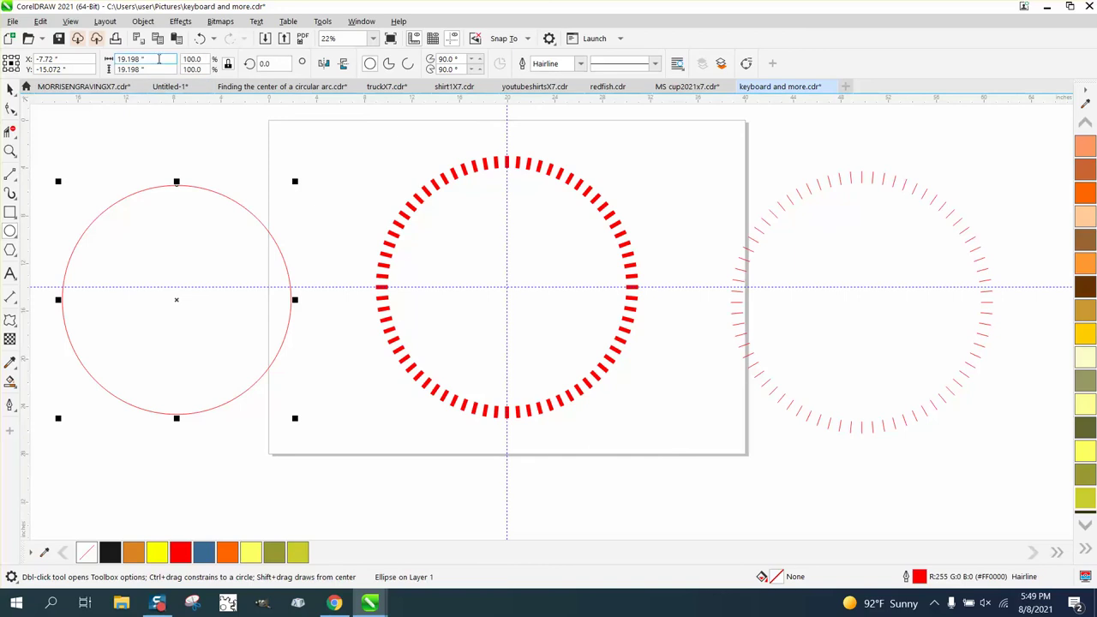
pyautogui.write('20')
pyautogui.press('Return')
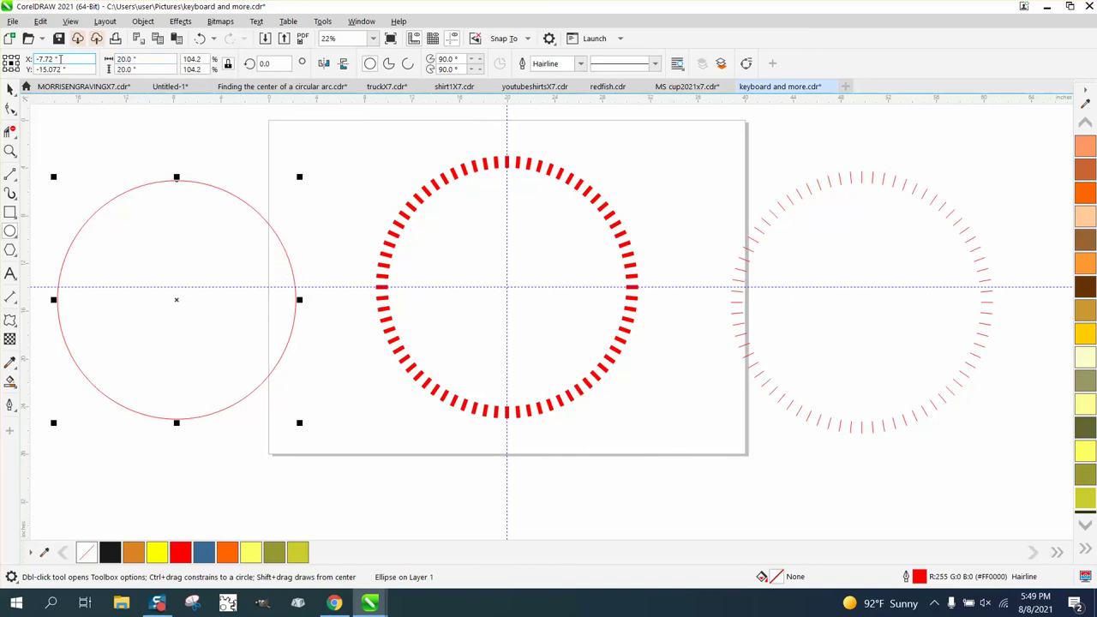
pyautogui.press('p')
# Zoom in on the top of the ring to check the fit and deselect a stray ellipse
pyautogui.click(9, 150)
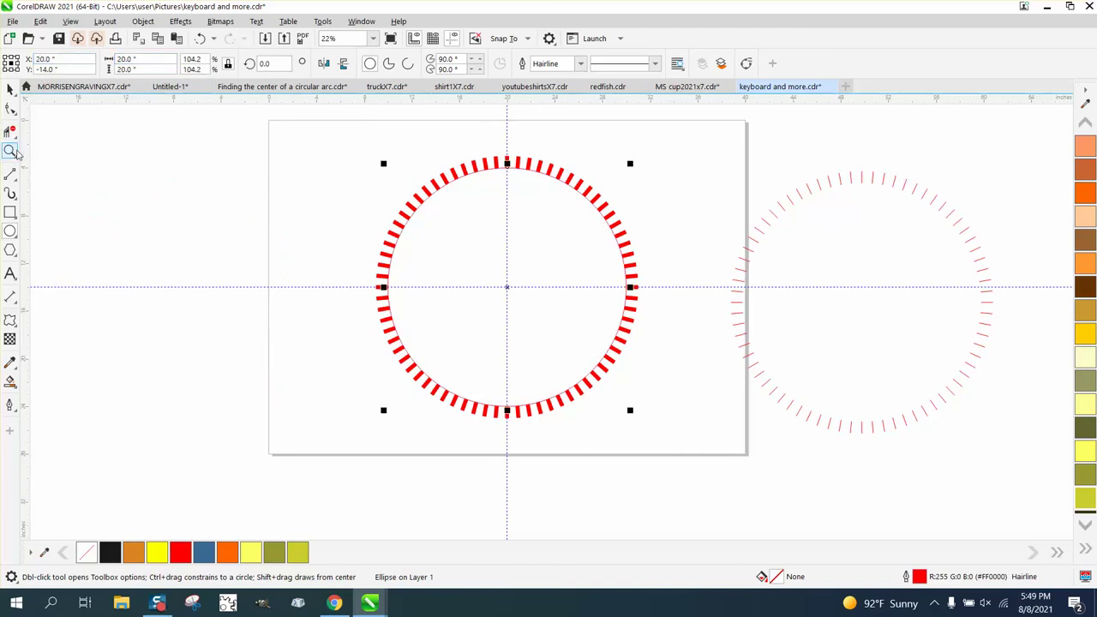
pyautogui.click(467, 148)
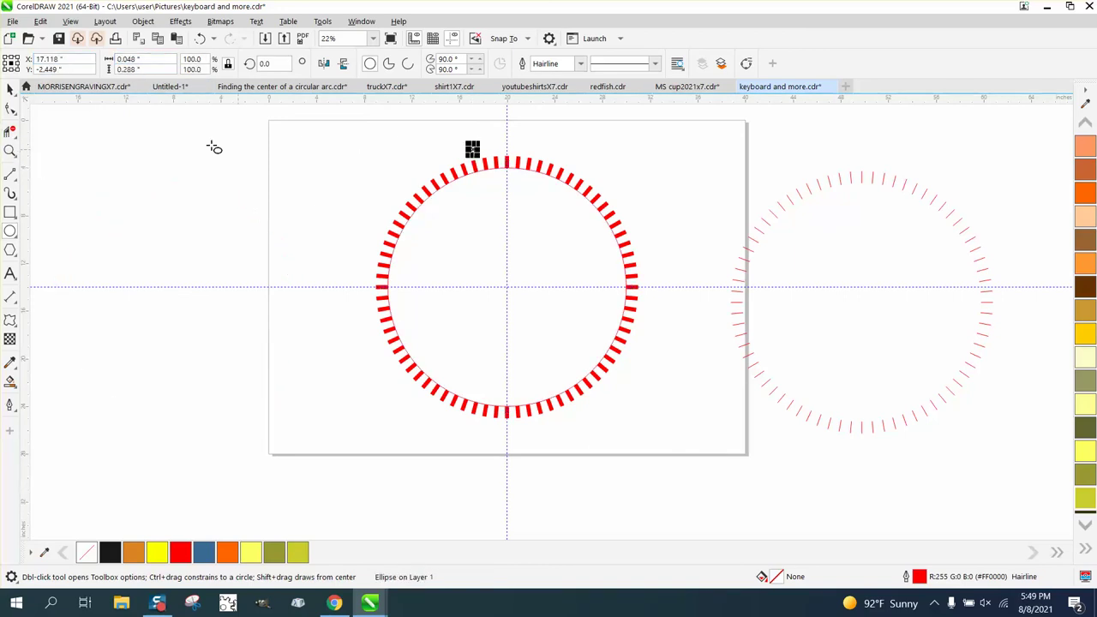
pyautogui.click(10, 150)
pyautogui.moveTo(472, 152); pyautogui.dragTo(553, 192)
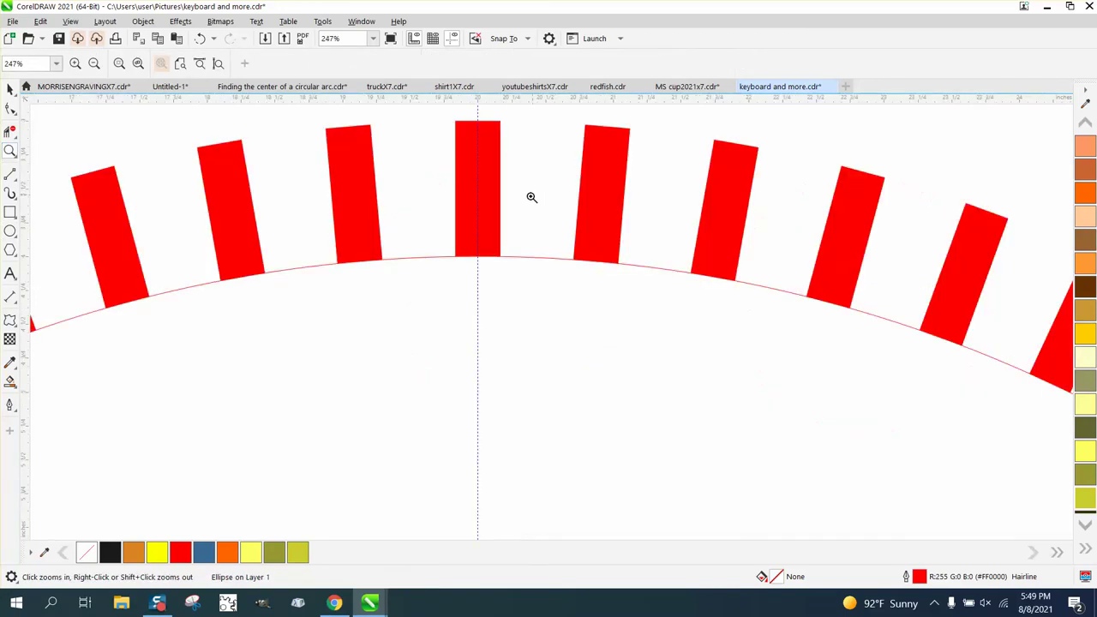
pyautogui.scroll(-3, 487, 225)
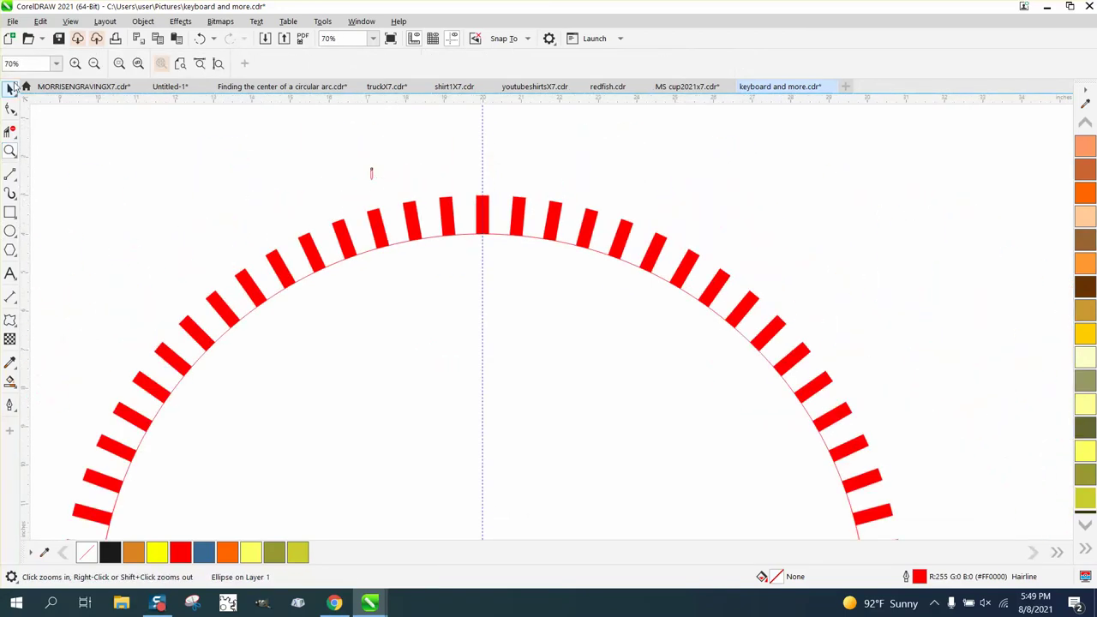
pyautogui.press('space')
pyautogui.click(349, 175)
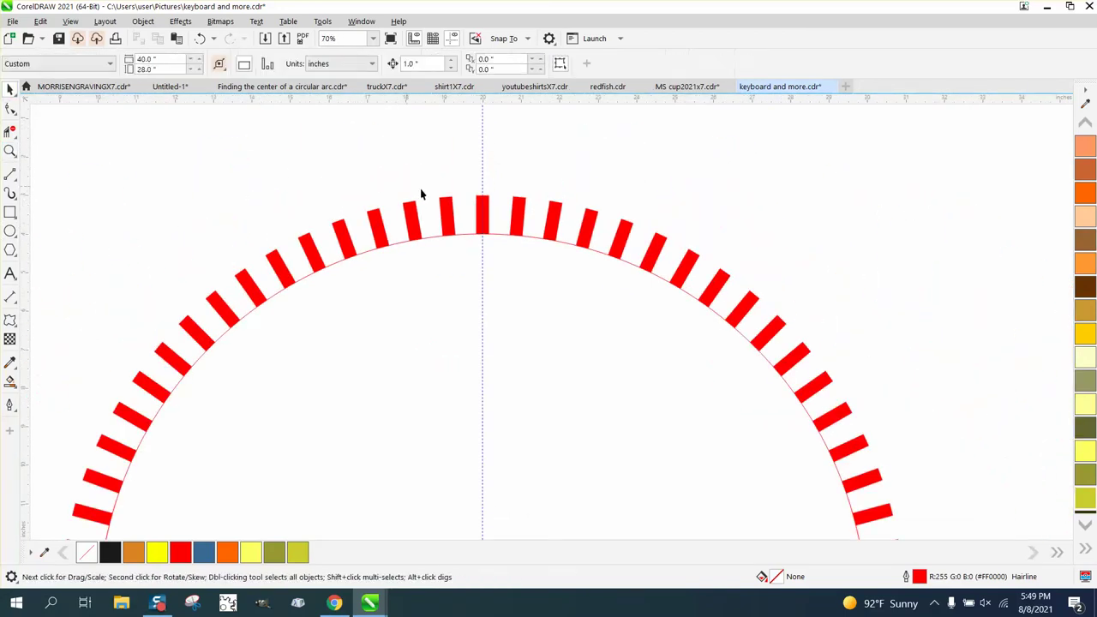
pyautogui.scroll(-4, 480, 229)
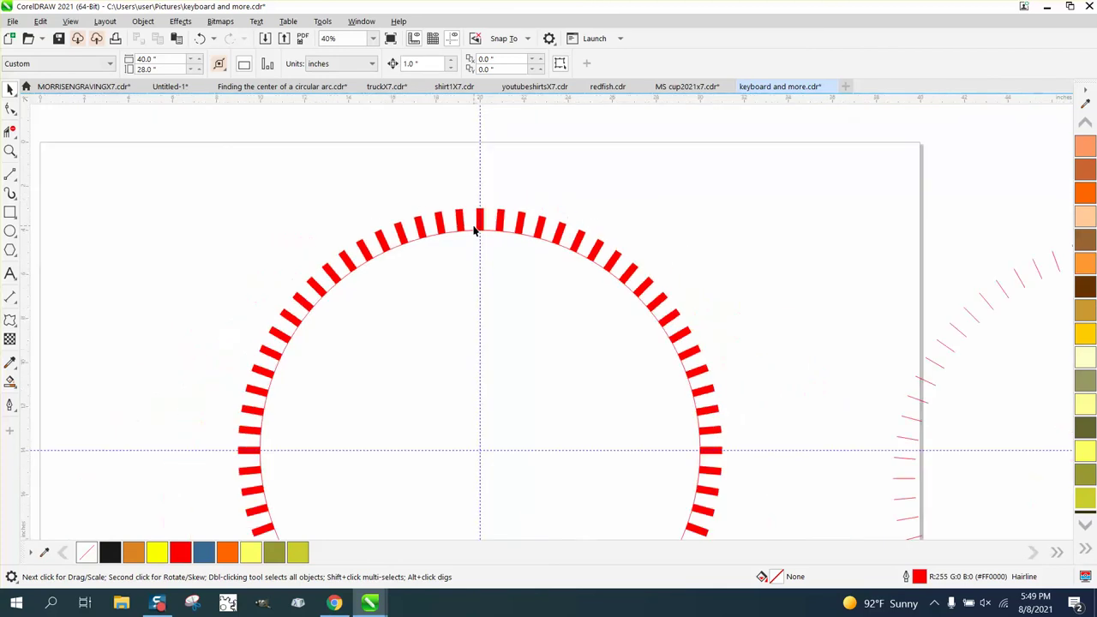